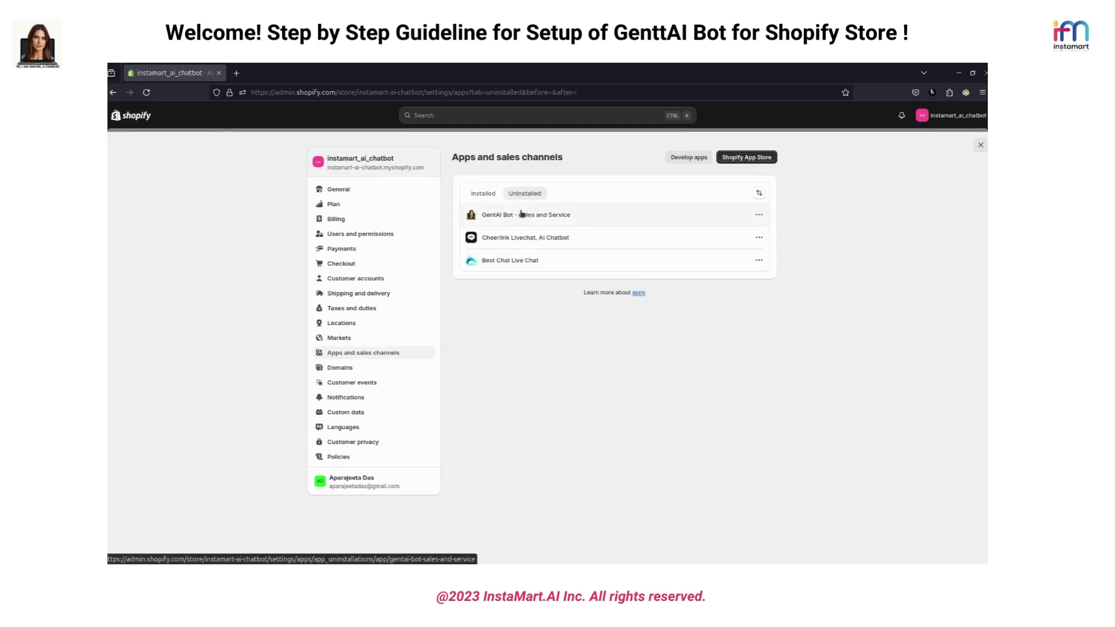
# Install the GentAI Bot - Sales and Service app from the Uninstalled list, approving its requested access
pyautogui.click(759, 215)
pyautogui.click(749, 235)
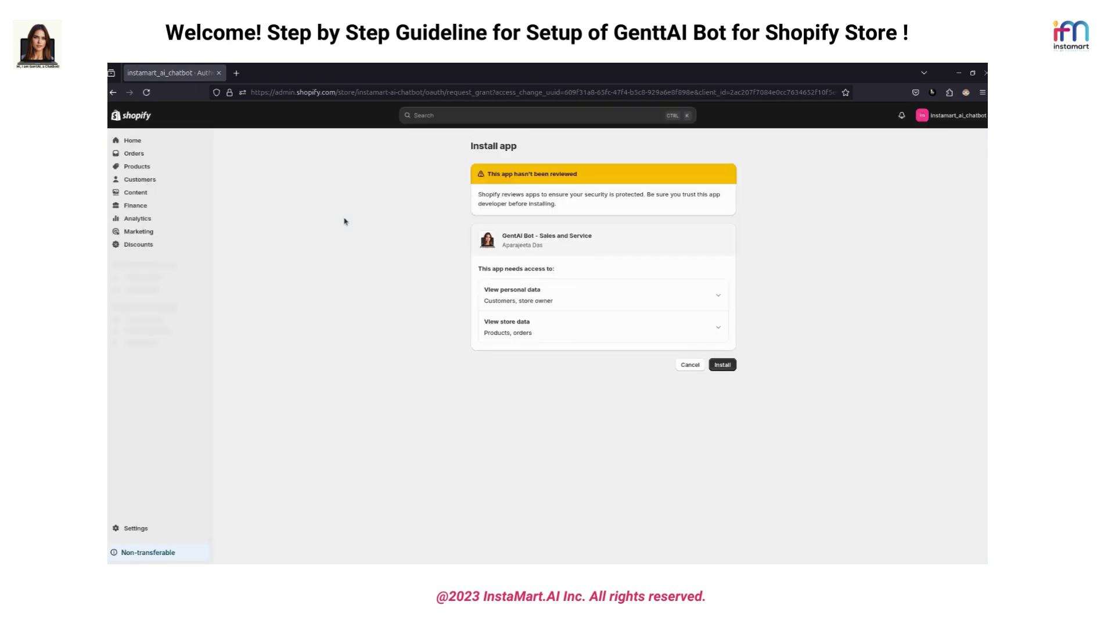
pyautogui.click(724, 366)
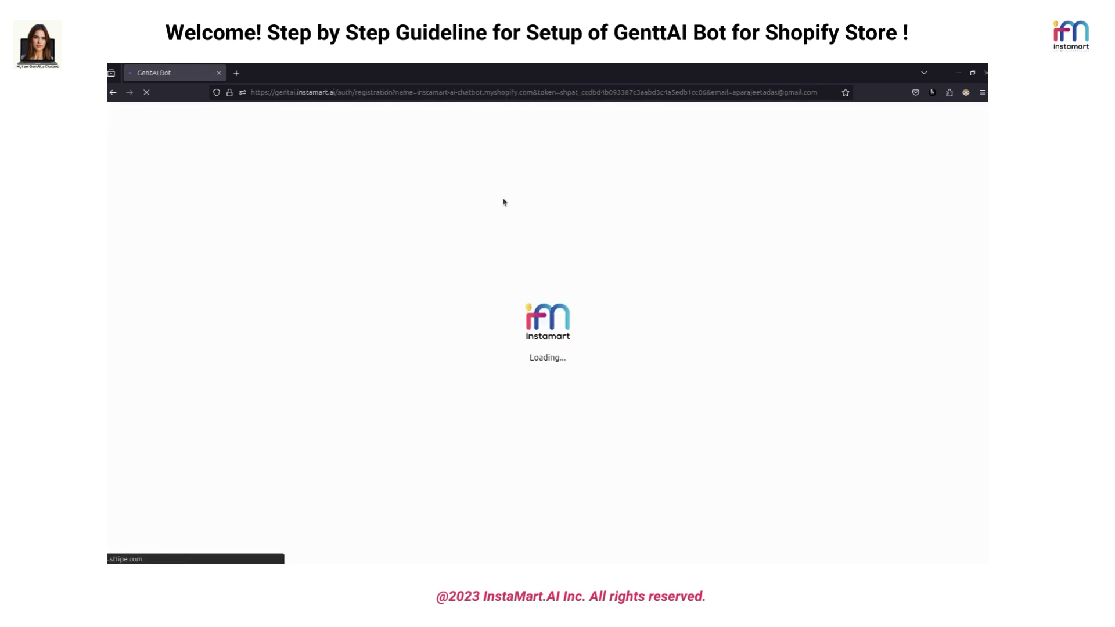
# Sign up with the first and last name, saved password confirmation and accepted terms
pyautogui.click(494, 250)
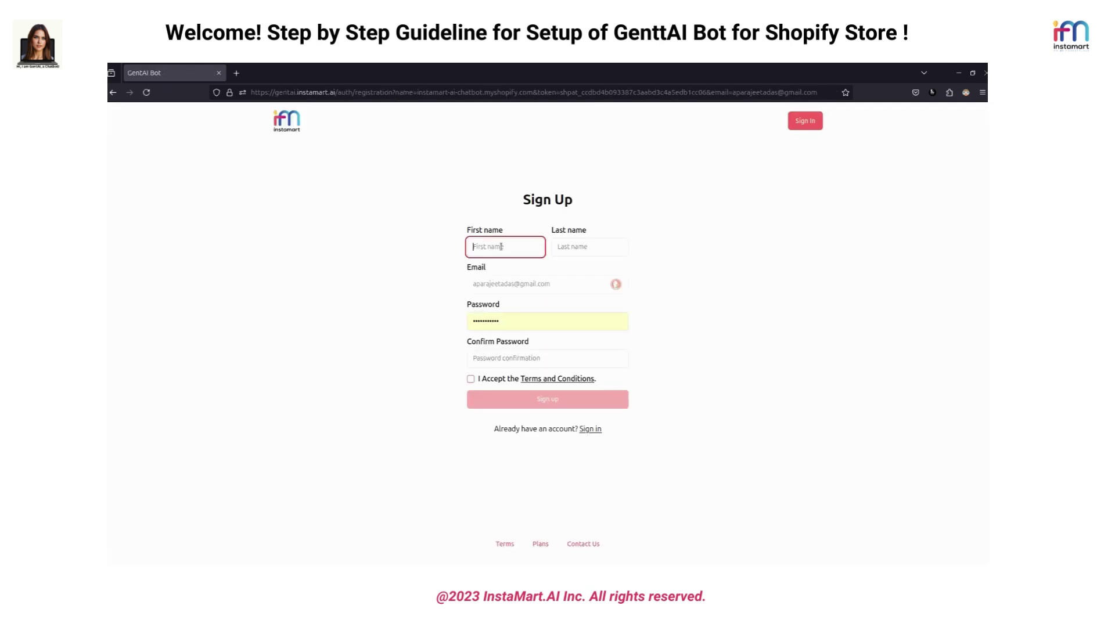
pyautogui.click(589, 247)
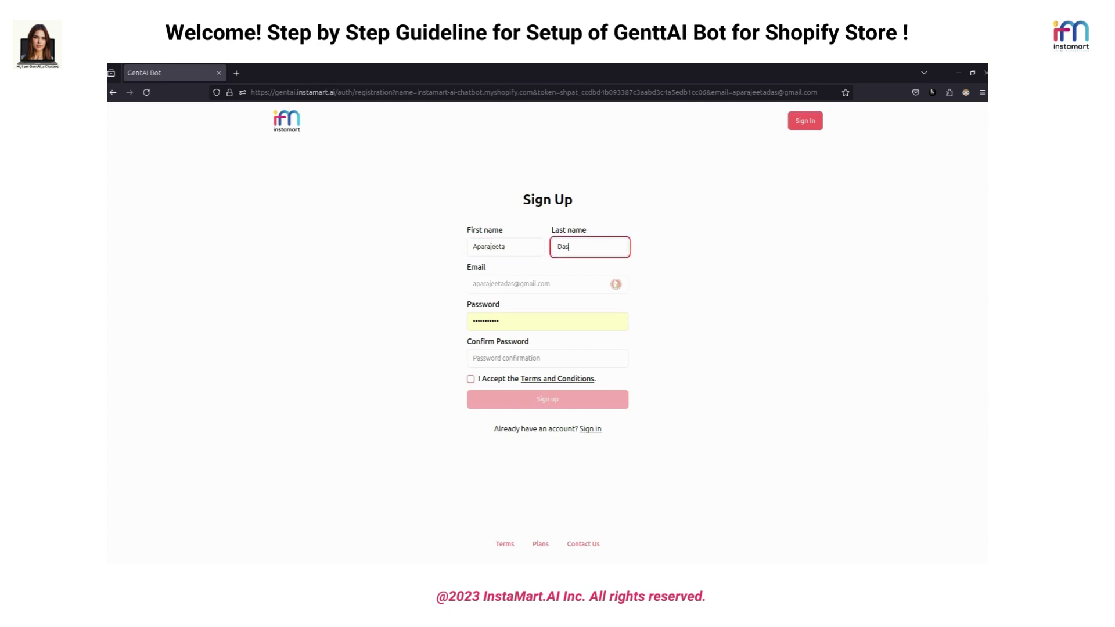
pyautogui.click(492, 360)
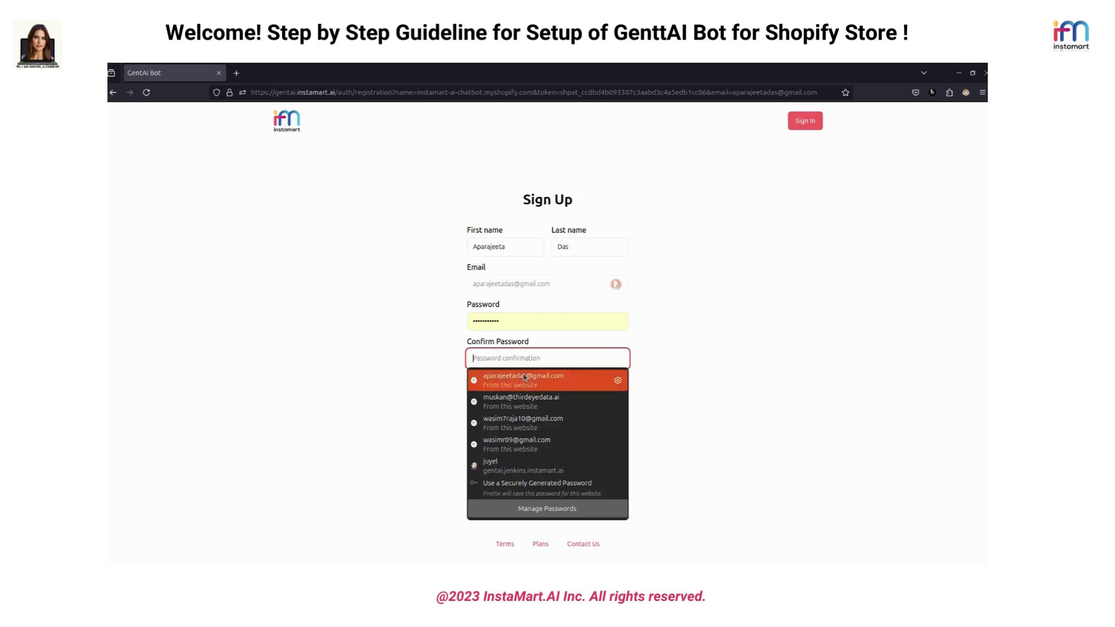
pyautogui.click(505, 375)
pyautogui.click(471, 379)
pyautogui.click(550, 405)
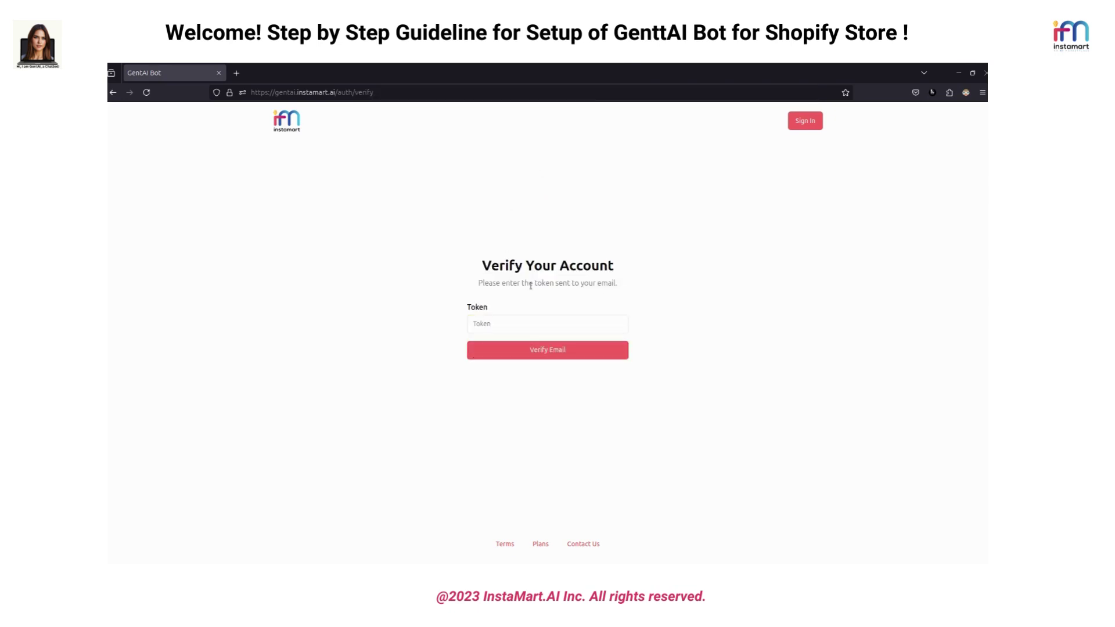
# Verify the new account's email with the token received by email
pyautogui.moveTo(568, 283); pyautogui.dragTo(639, 288)
pyautogui.moveTo(478, 283); pyautogui.dragTo(602, 285)
pyautogui.moveTo(465, 308); pyautogui.dragTo(489, 312)
pyautogui.click(488, 323)
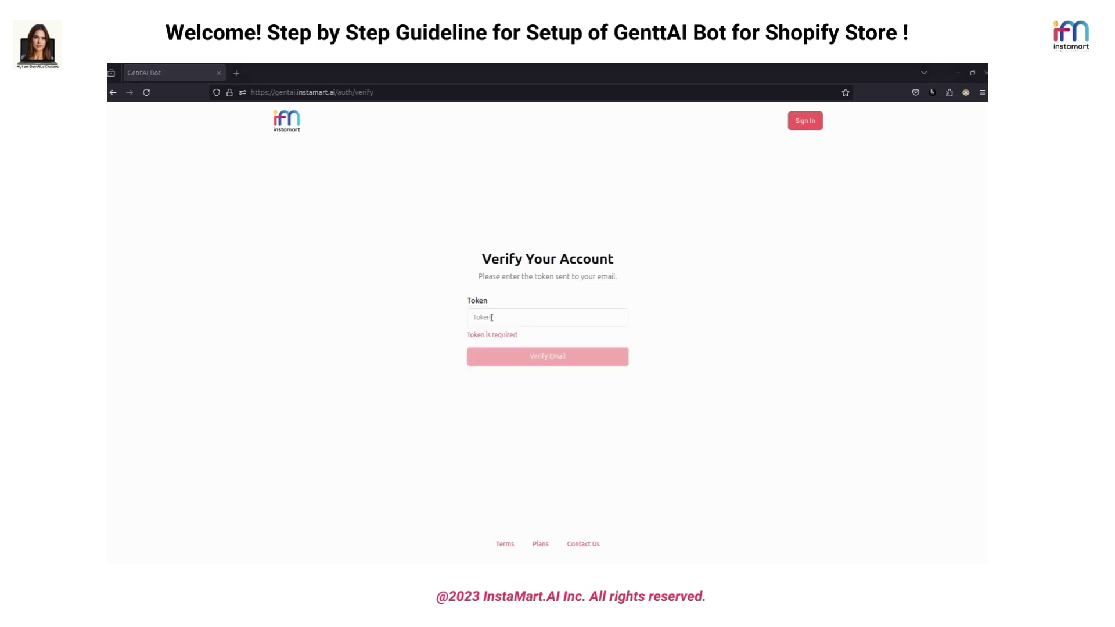
pyautogui.click(492, 321)
pyautogui.click(562, 354)
pyautogui.click(561, 352)
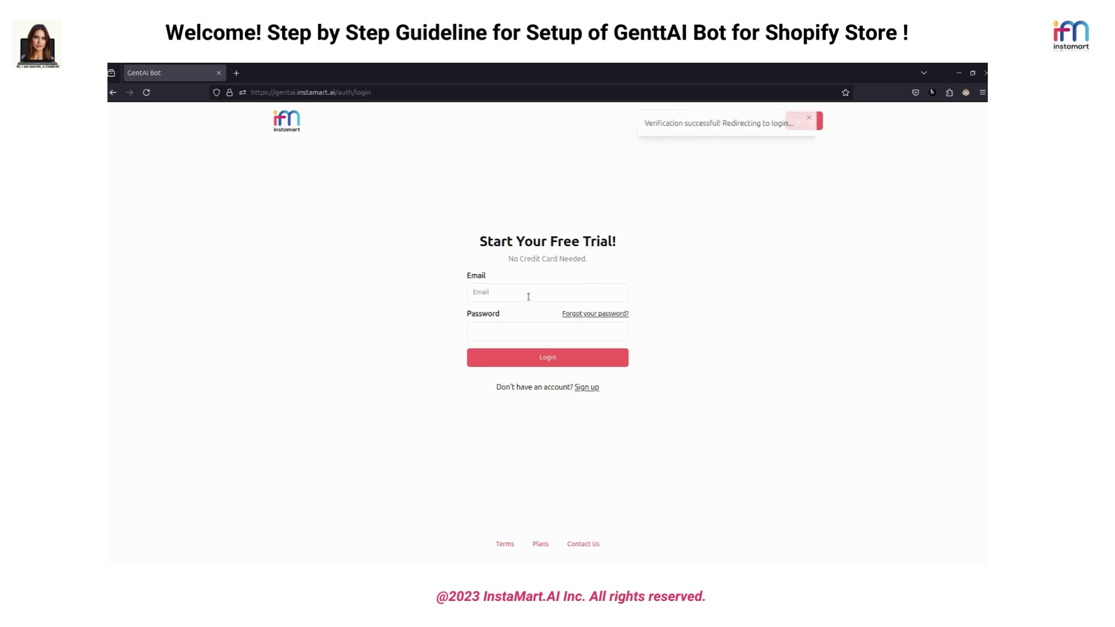
# Log in to the GentAI Bot admin panel with the saved email and password
pyautogui.click(528, 297)
pyautogui.click(530, 314)
pyautogui.click(530, 357)
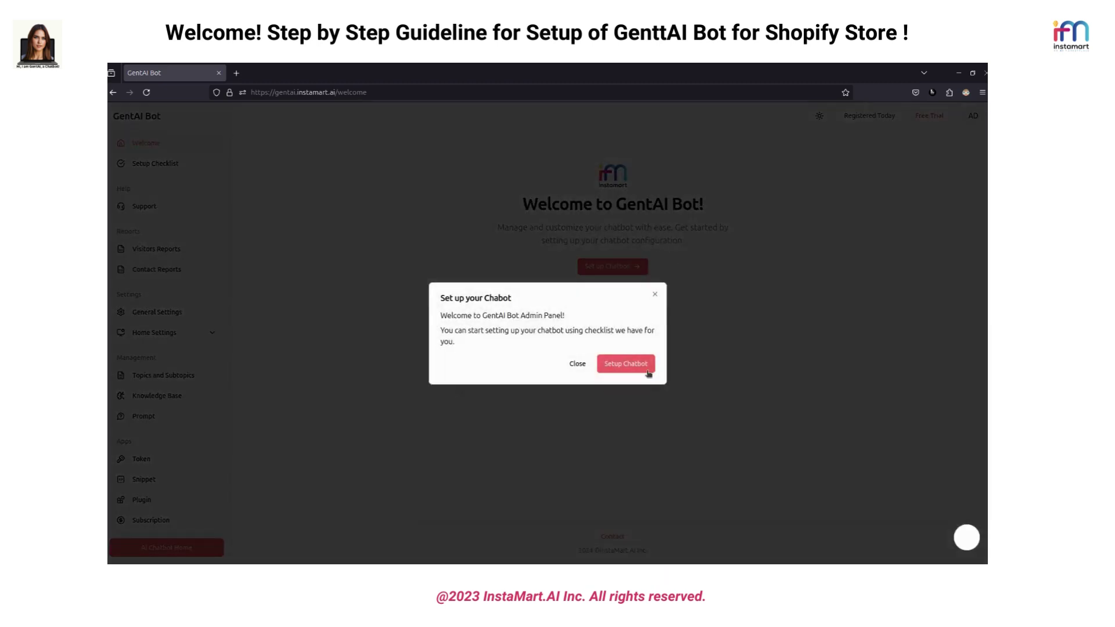
# Start the Setup Chatbot checklist and go to the 'Add a client token' page
pyautogui.click(625, 365)
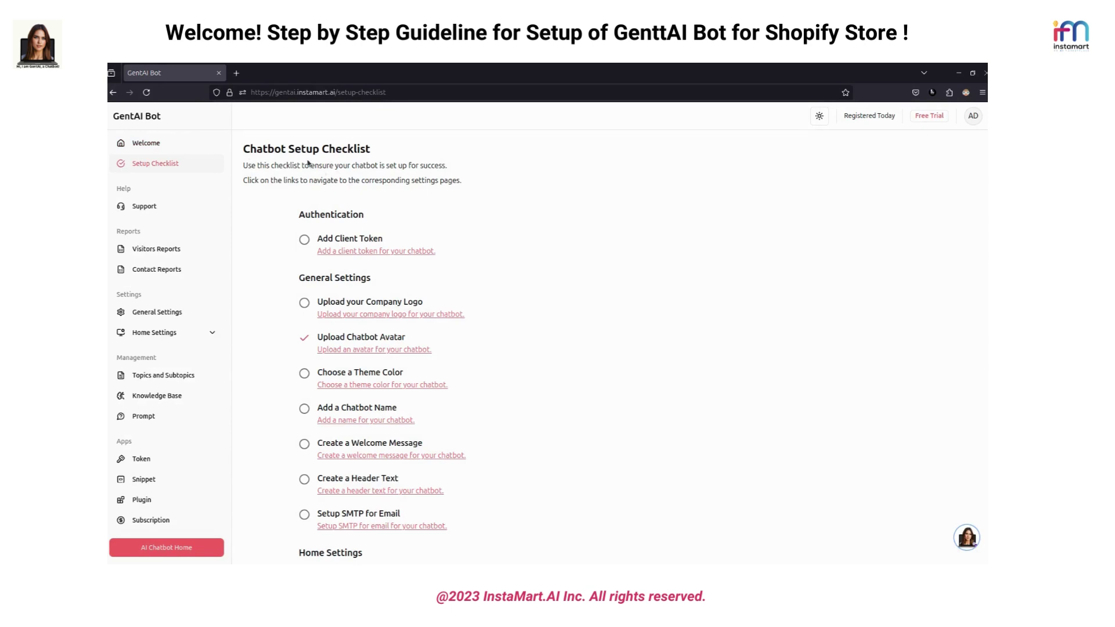
pyautogui.scroll(-3, 387, 286)
pyautogui.scroll(3, 396, 281)
pyautogui.click(360, 252)
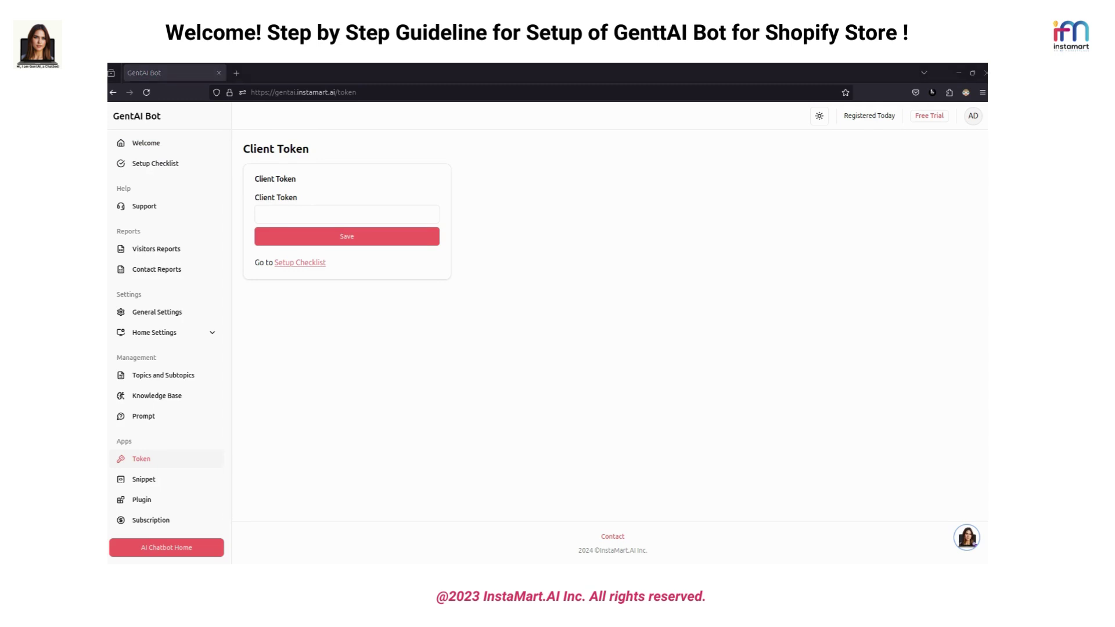
# Paste the client token into the Client Token field, save it, and return to the checklist
pyautogui.click(363, 221)
pyautogui.hotkey('ctrl', 'v')
pyautogui.click(373, 240)
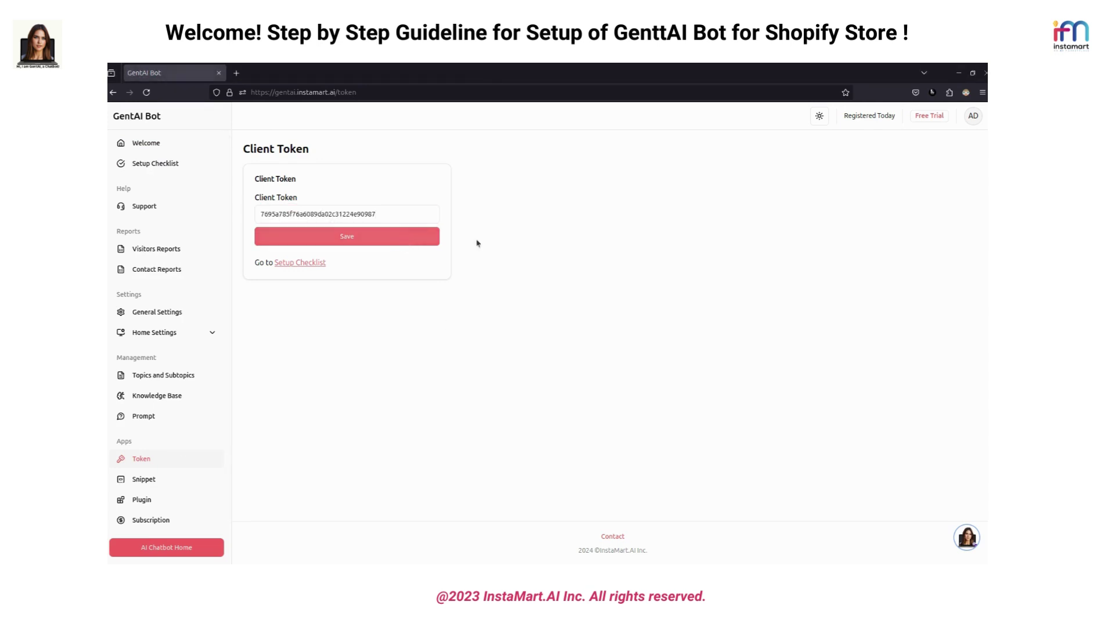
pyautogui.click(296, 263)
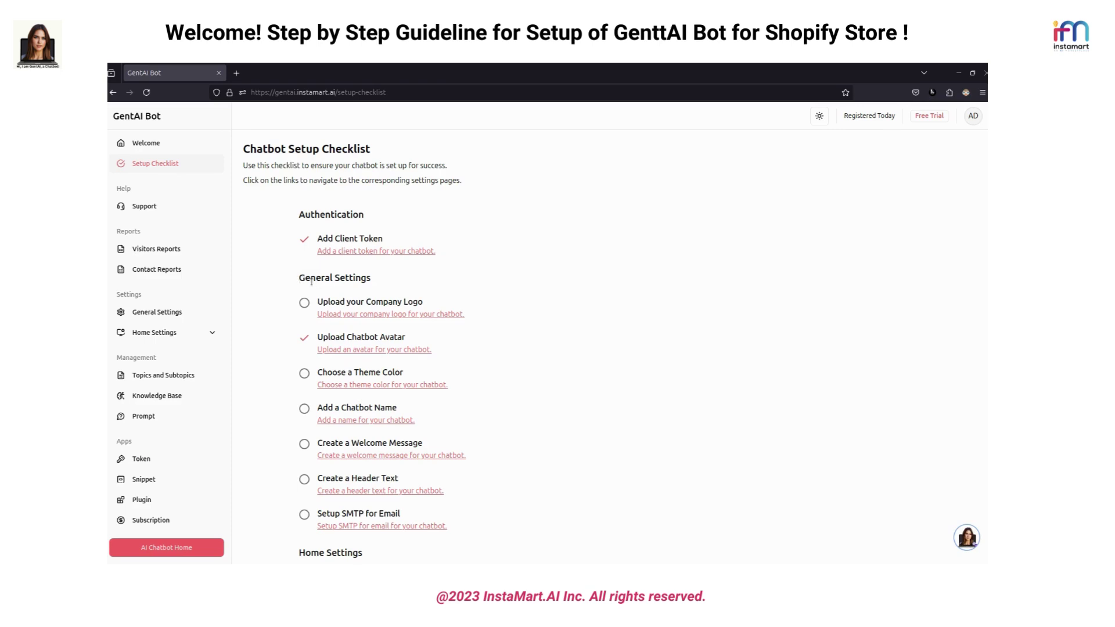
# Set the chatbot name to Lucy in General Settings and save it
pyautogui.click(385, 315)
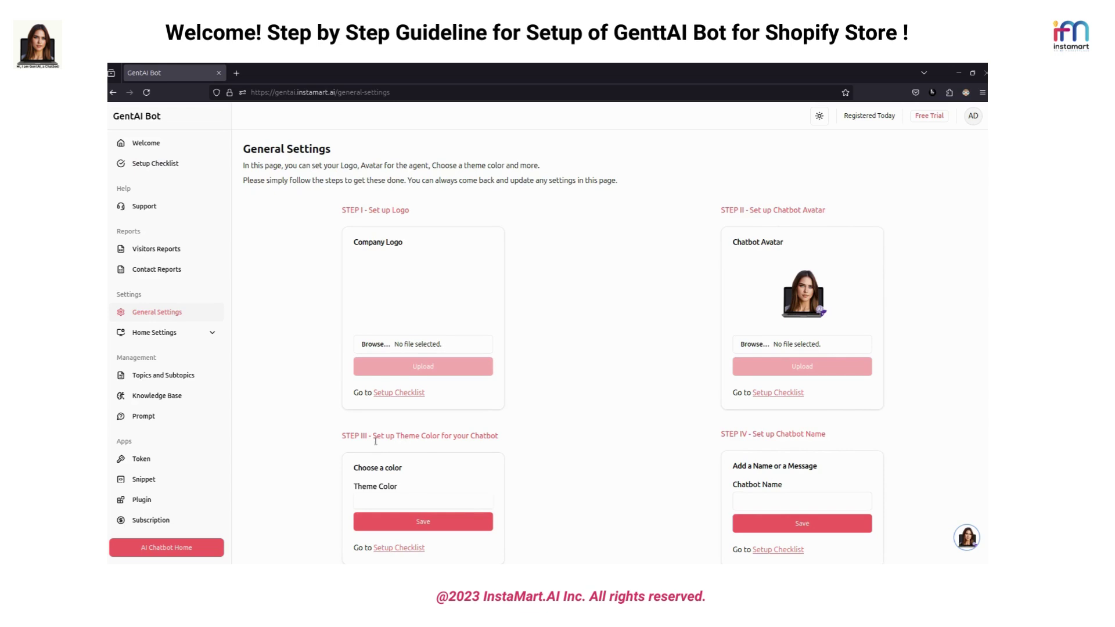
pyautogui.scroll(-3, 702, 318)
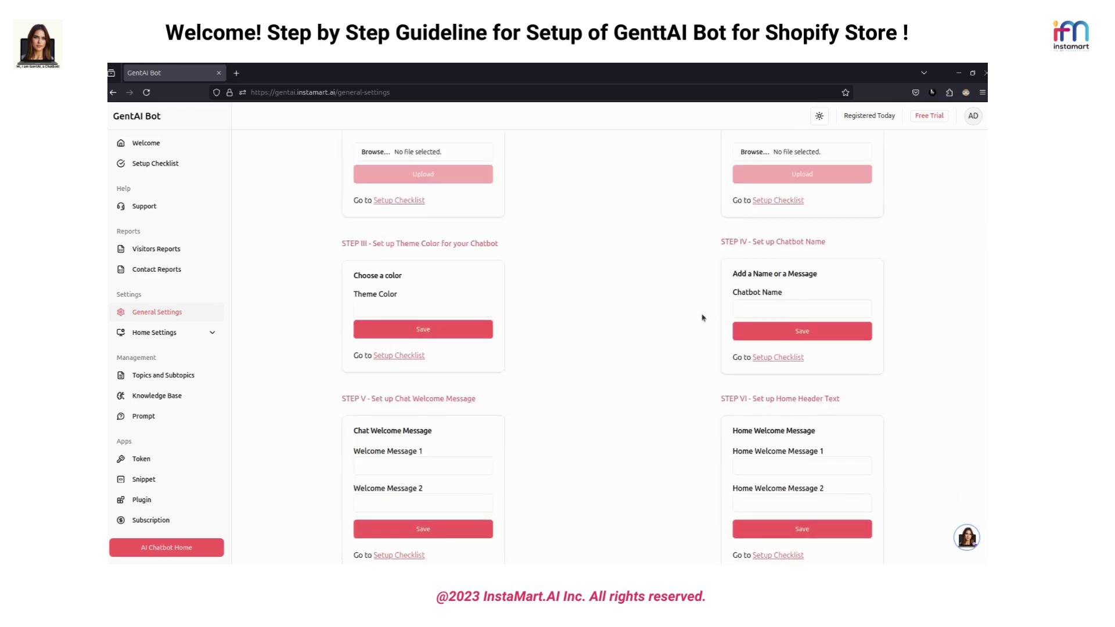
pyautogui.click(769, 309)
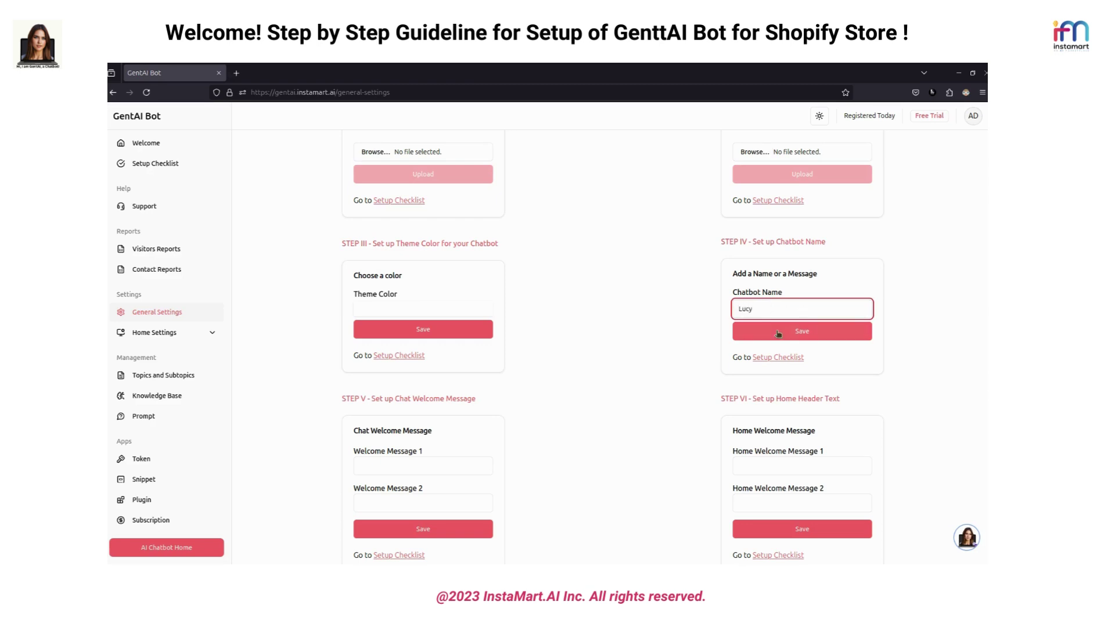
pyautogui.click(778, 332)
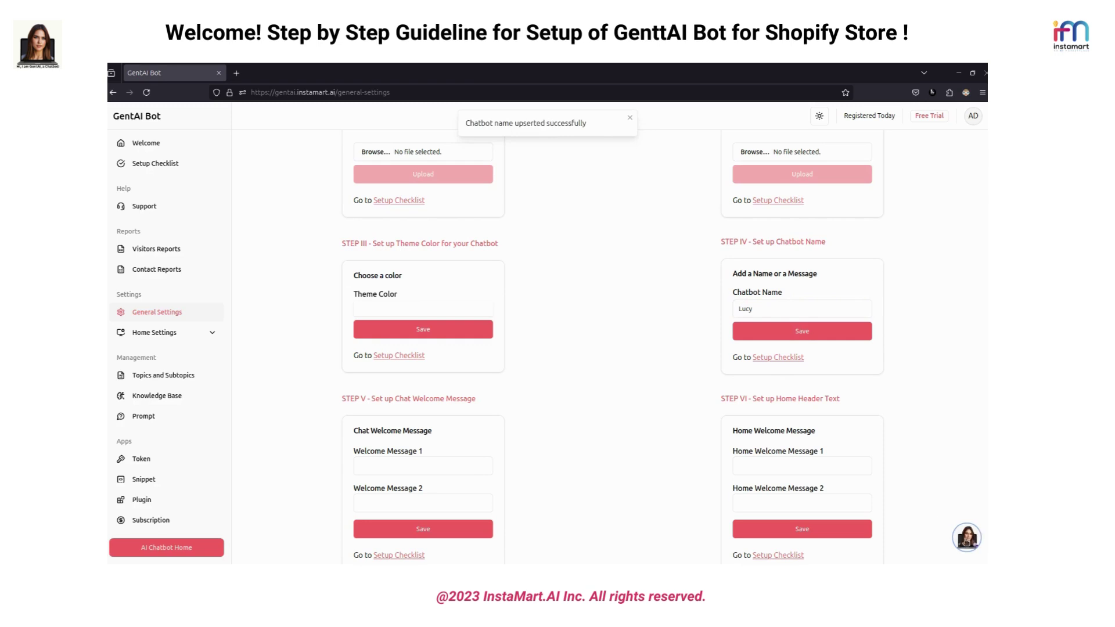
# Preview the chat widget, accepting cookies and toggling it open and closed
pyautogui.click(967, 539)
pyautogui.click(651, 350)
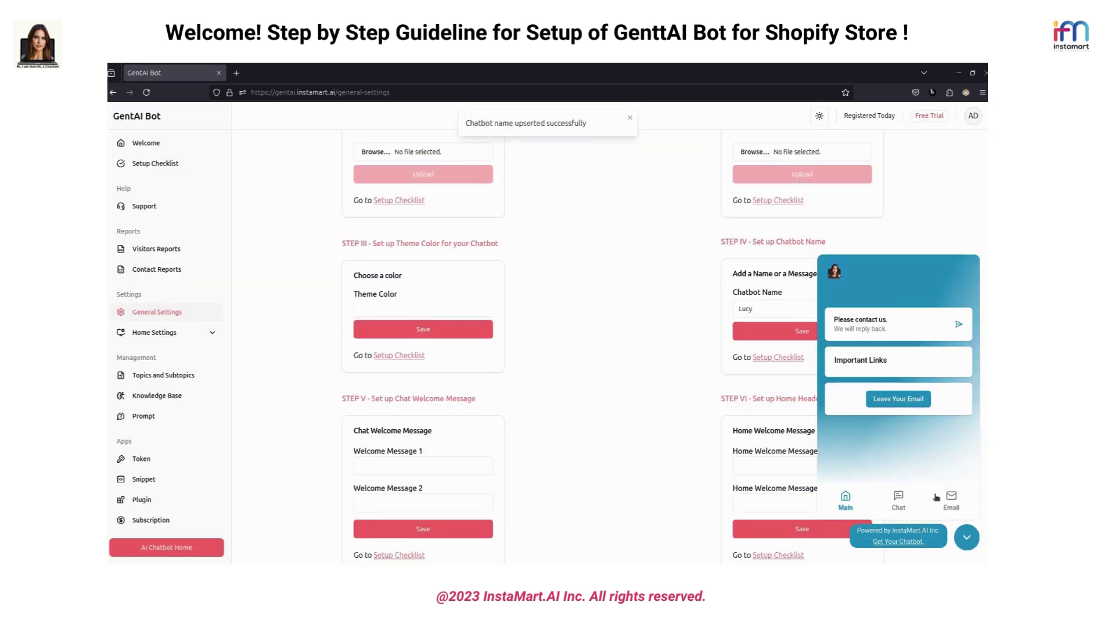
pyautogui.click(973, 540)
pyautogui.click(975, 541)
pyautogui.click(974, 540)
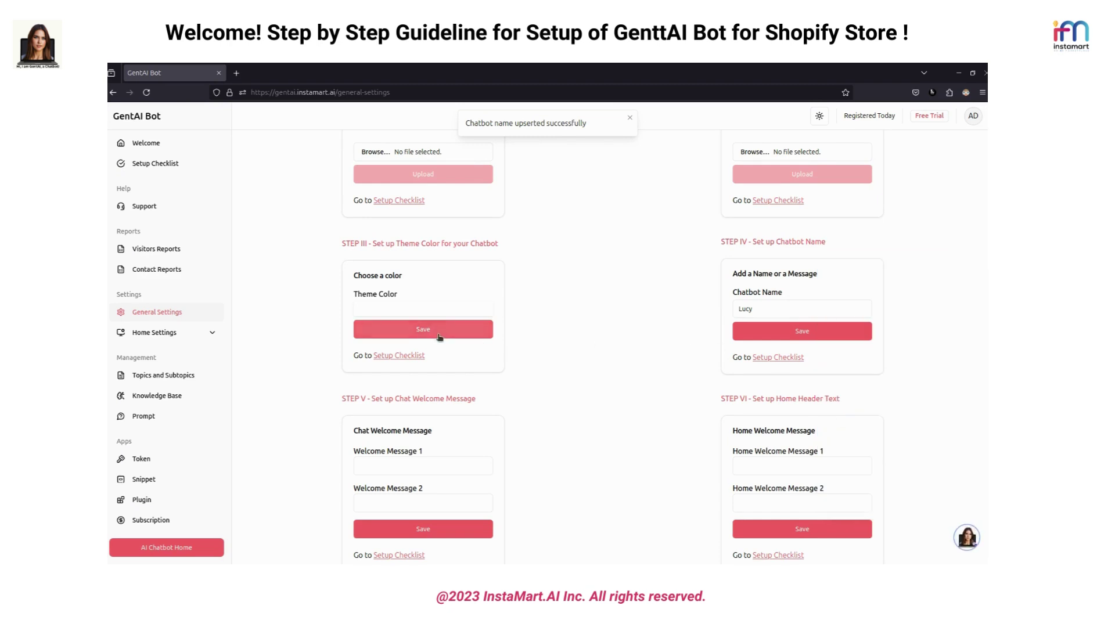
pyautogui.click(957, 539)
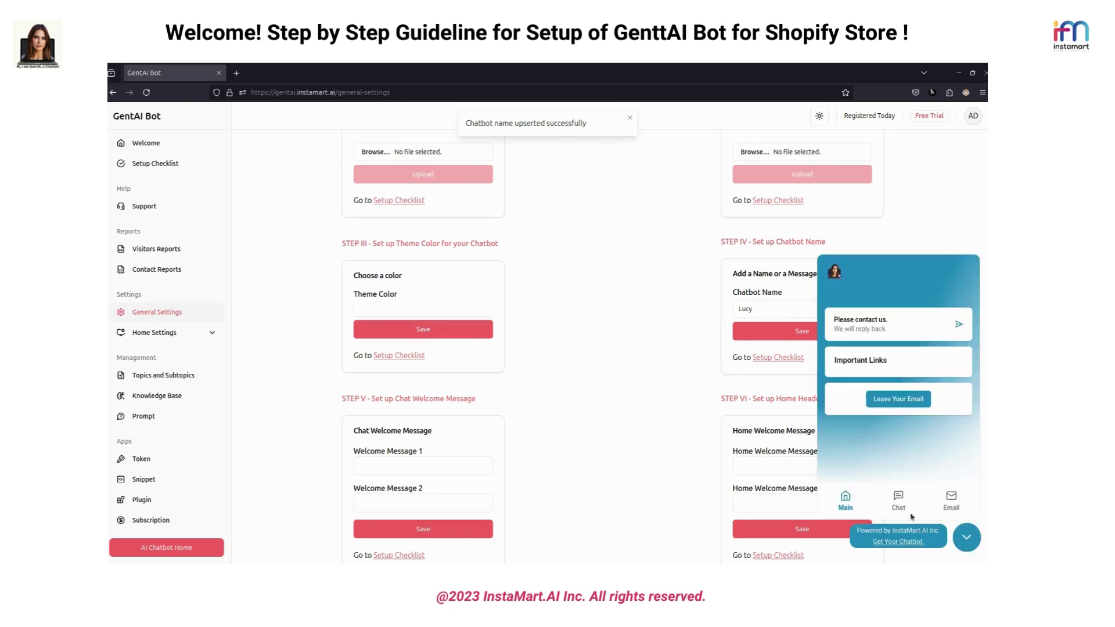
pyautogui.click(969, 536)
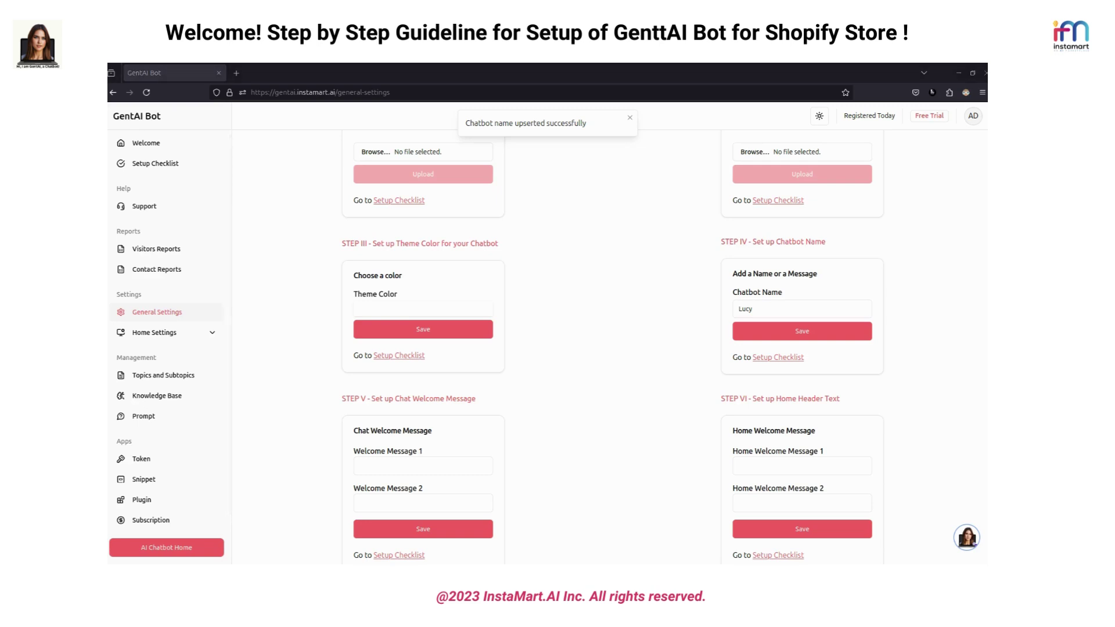
# Enter 'Hi' and 'How can I help you?' as the home header text and save
pyautogui.scroll(-2, 759, 464)
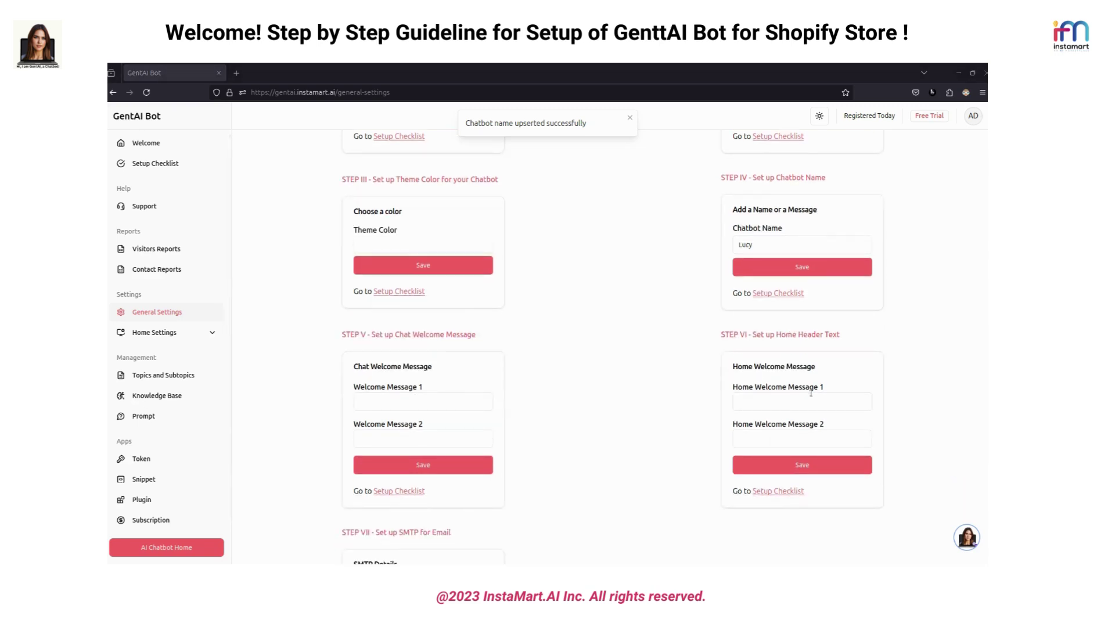
pyautogui.click(793, 409)
pyautogui.write('Hi')
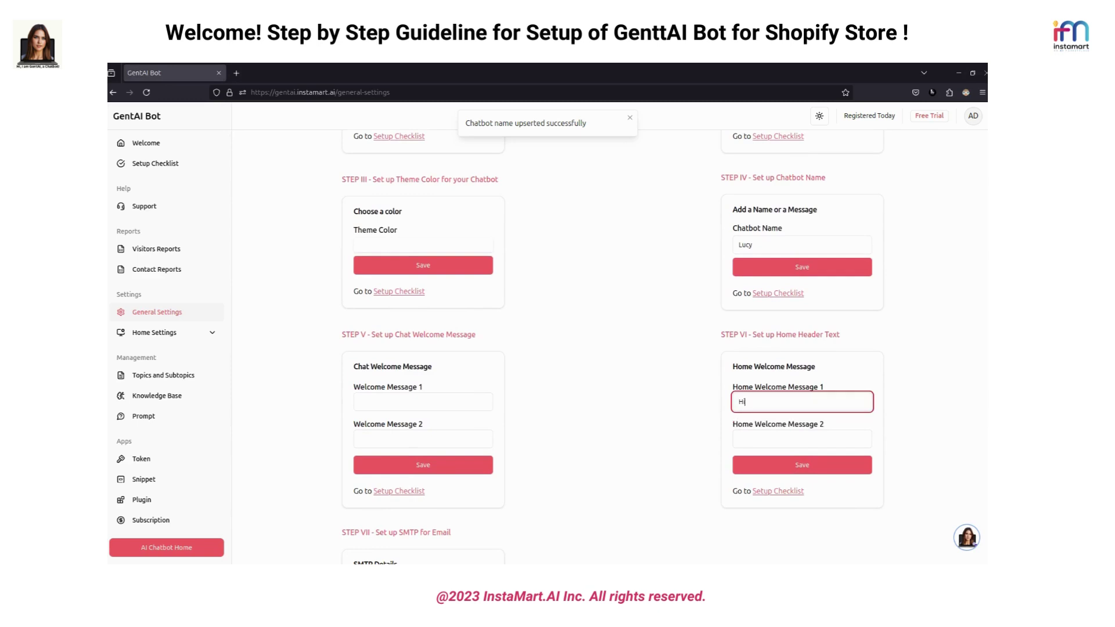
pyautogui.click(789, 431)
pyautogui.write('Ho')
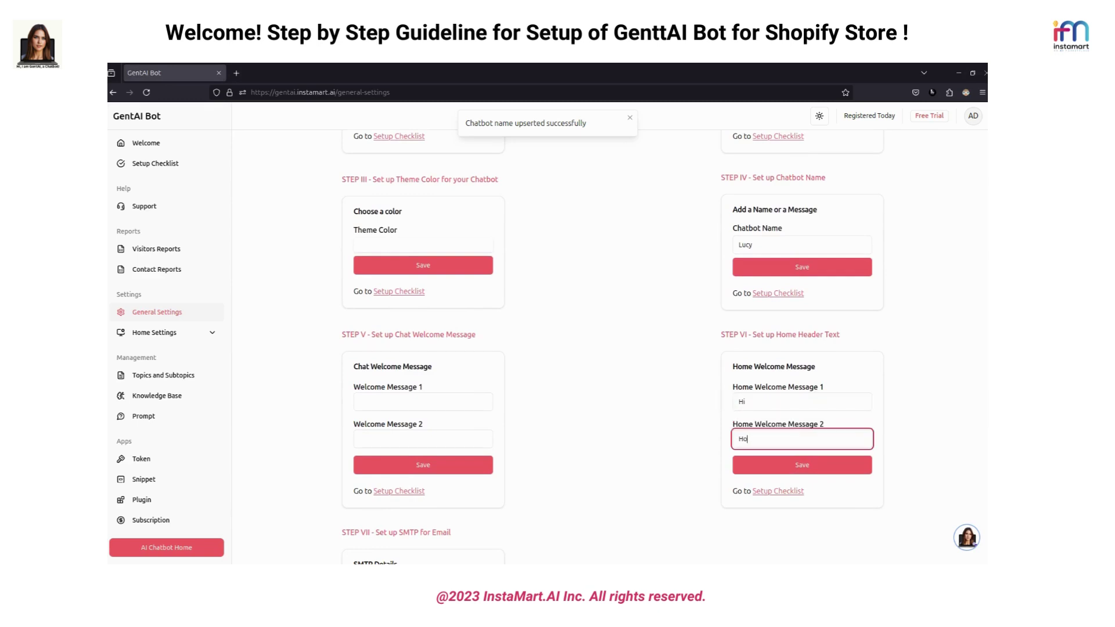
pyautogui.write('w can I help you?')
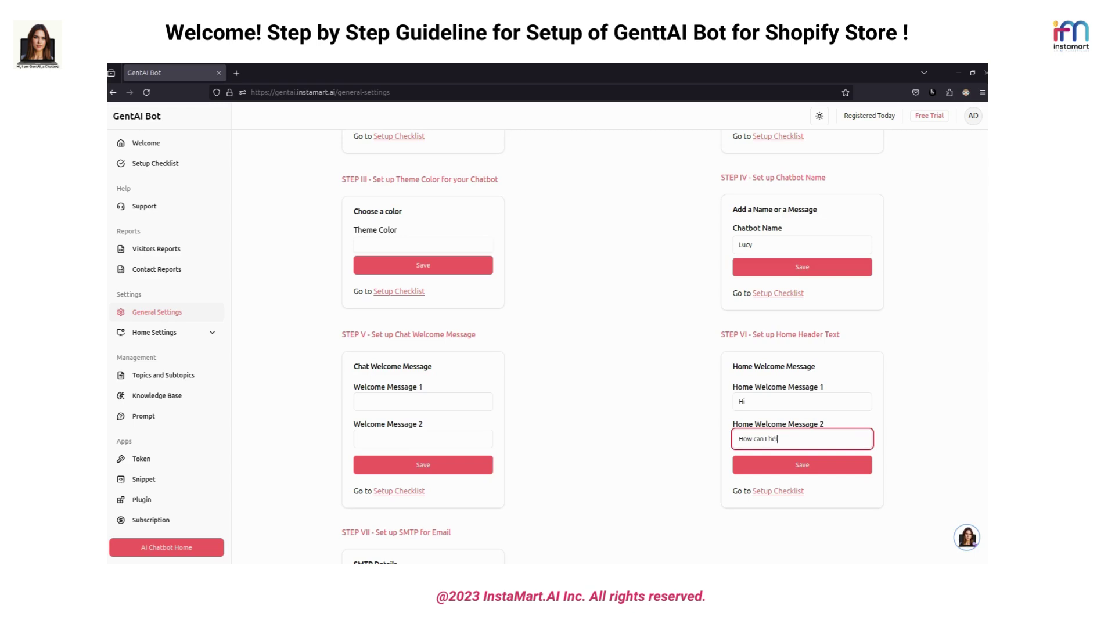
pyautogui.click(839, 468)
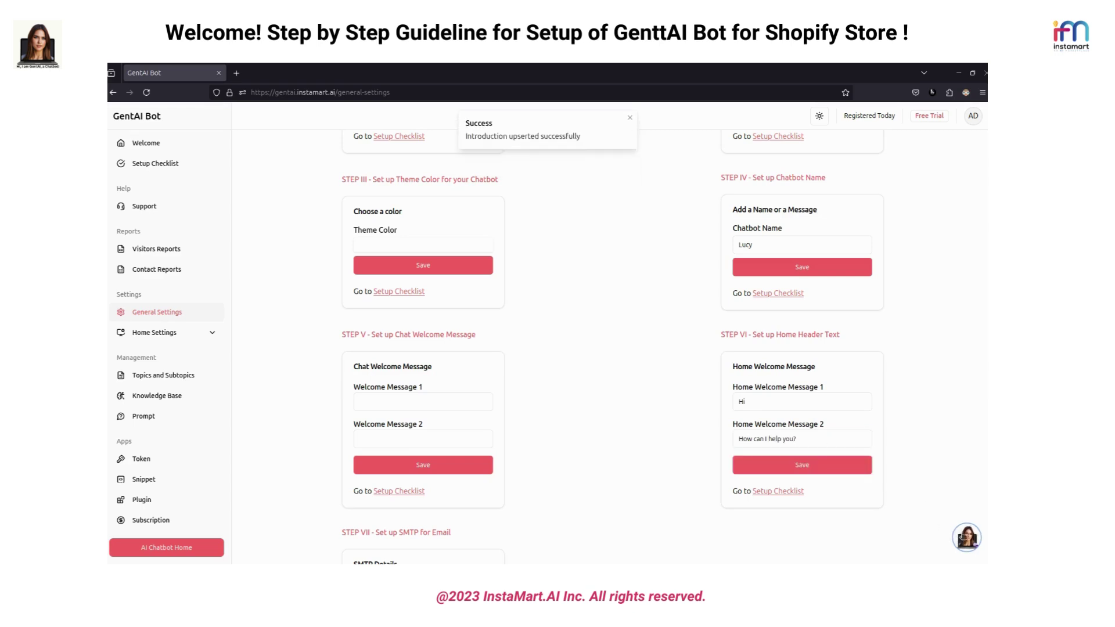
# Preview the new greeting in the chat widget, then return to the Setup Checklist
pyautogui.click(967, 537)
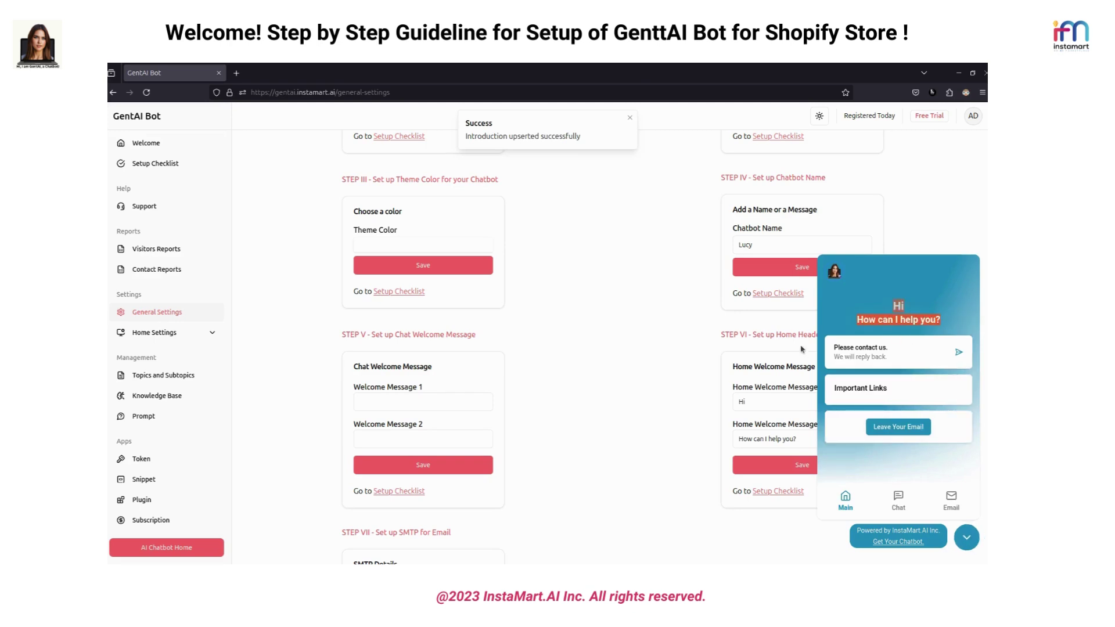
pyautogui.click(630, 118)
pyautogui.click(966, 535)
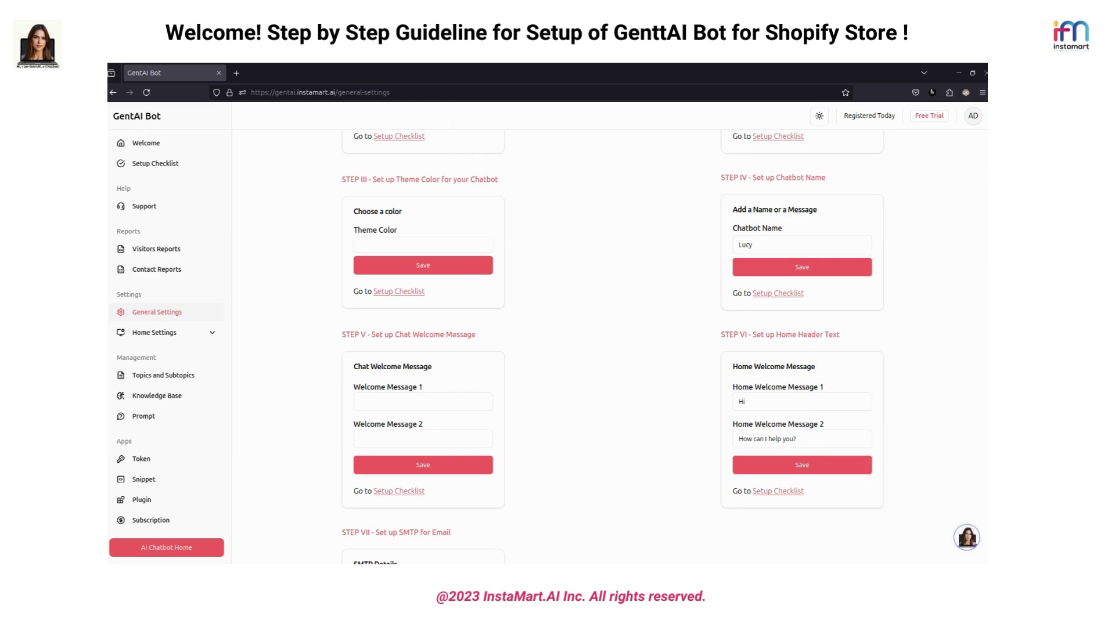
pyautogui.scroll(2, 595, 407)
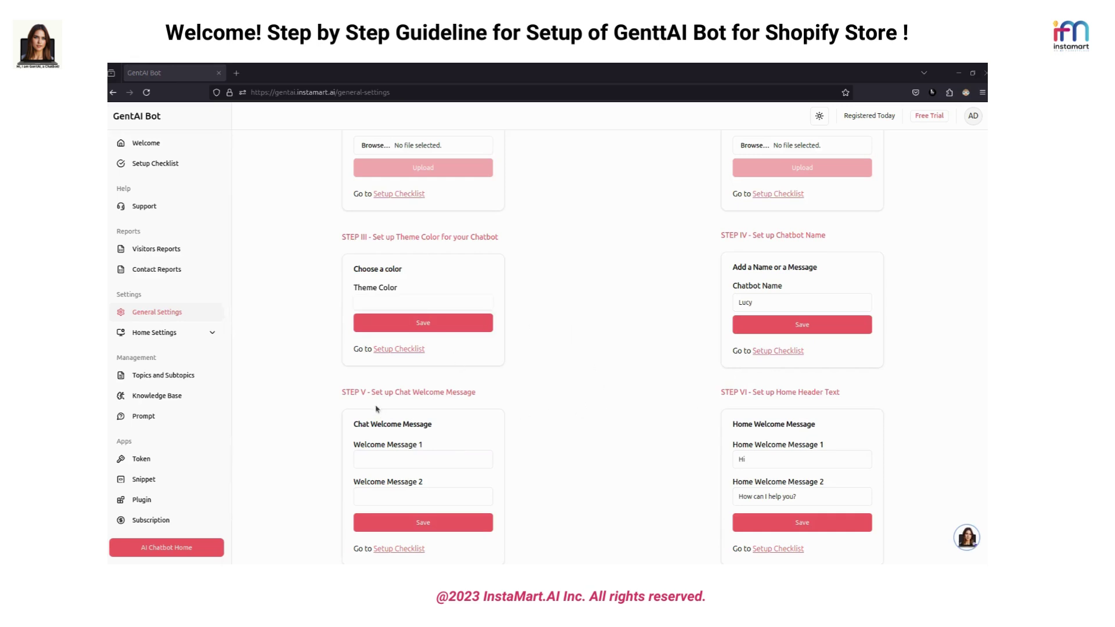
pyautogui.click(399, 349)
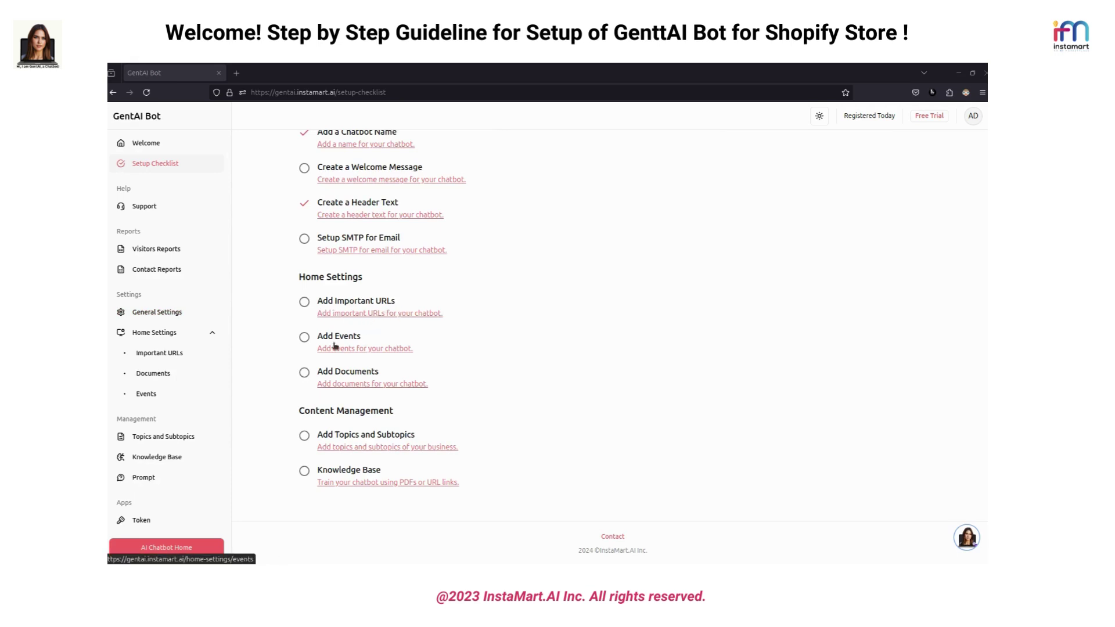
pyautogui.click(375, 313)
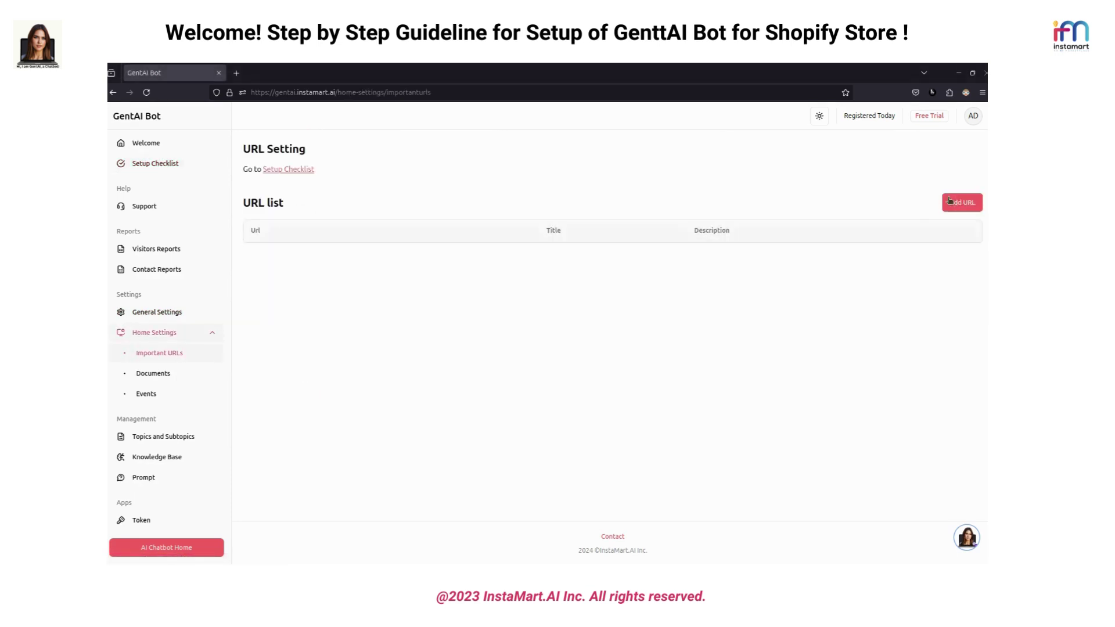
pyautogui.click(952, 202)
pyautogui.click(537, 297)
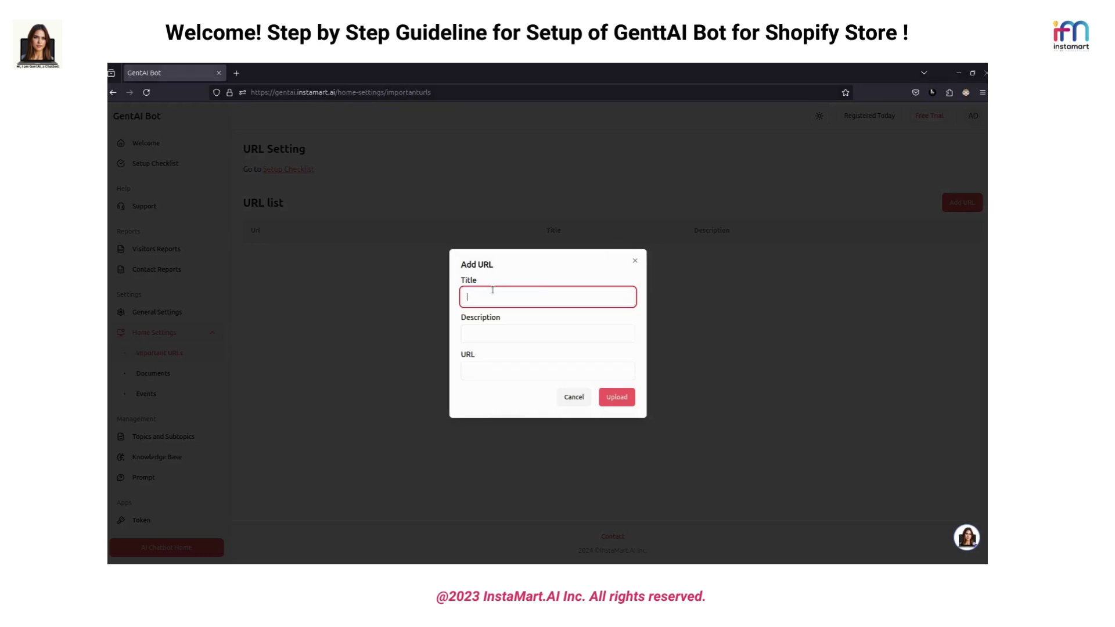
pyautogui.write('Test')
pyautogui.click(596, 334)
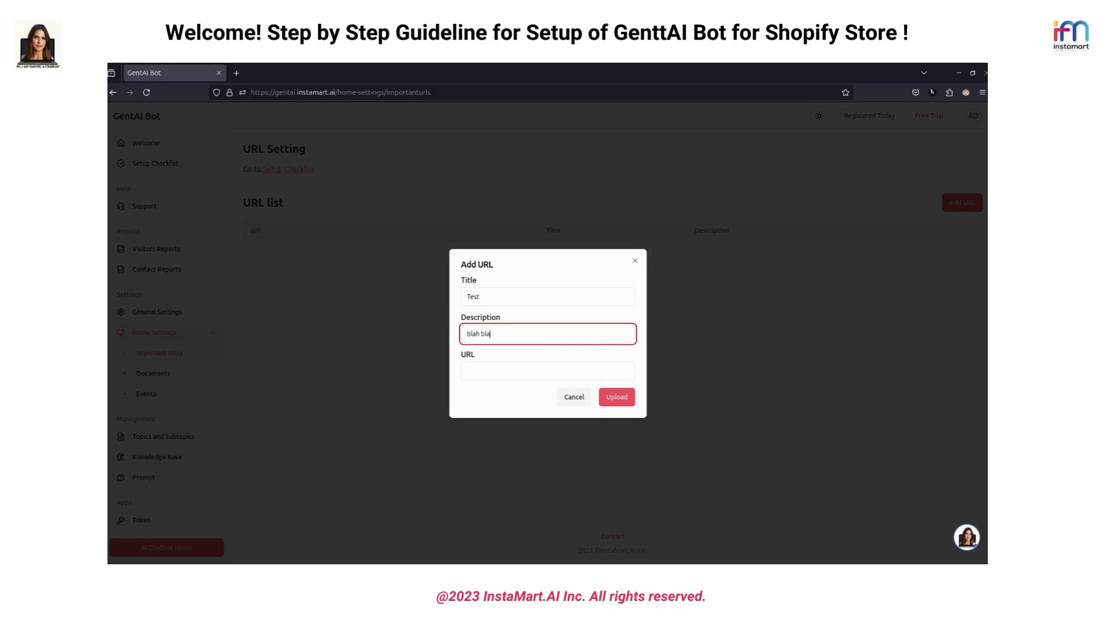
pyautogui.click(525, 369)
pyautogui.write('www.')
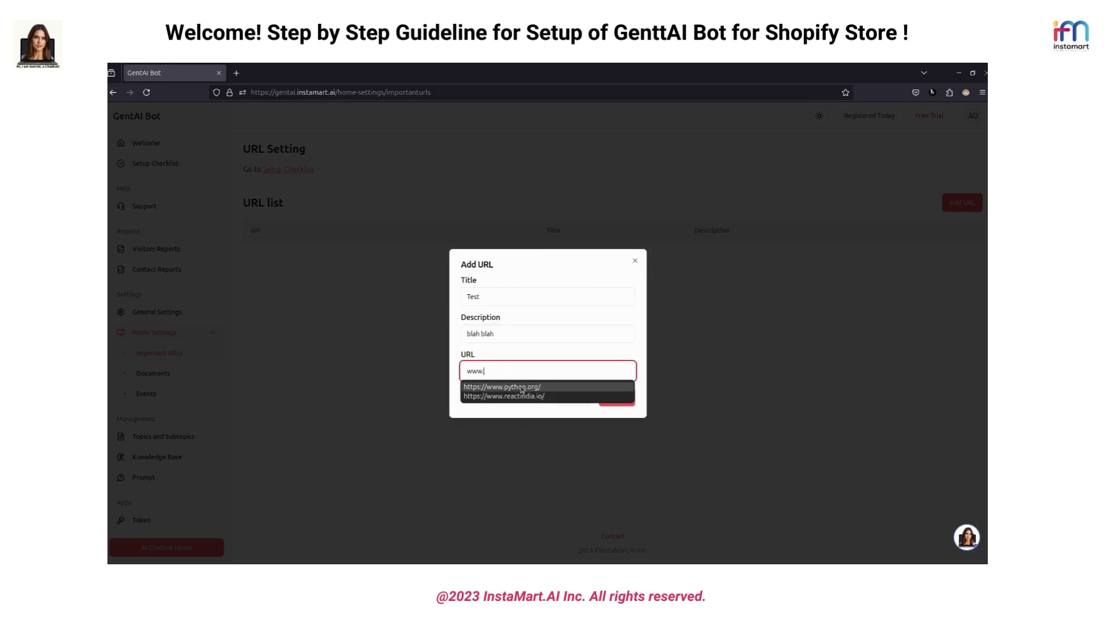
pyautogui.click(503, 387)
pyautogui.press('Return')
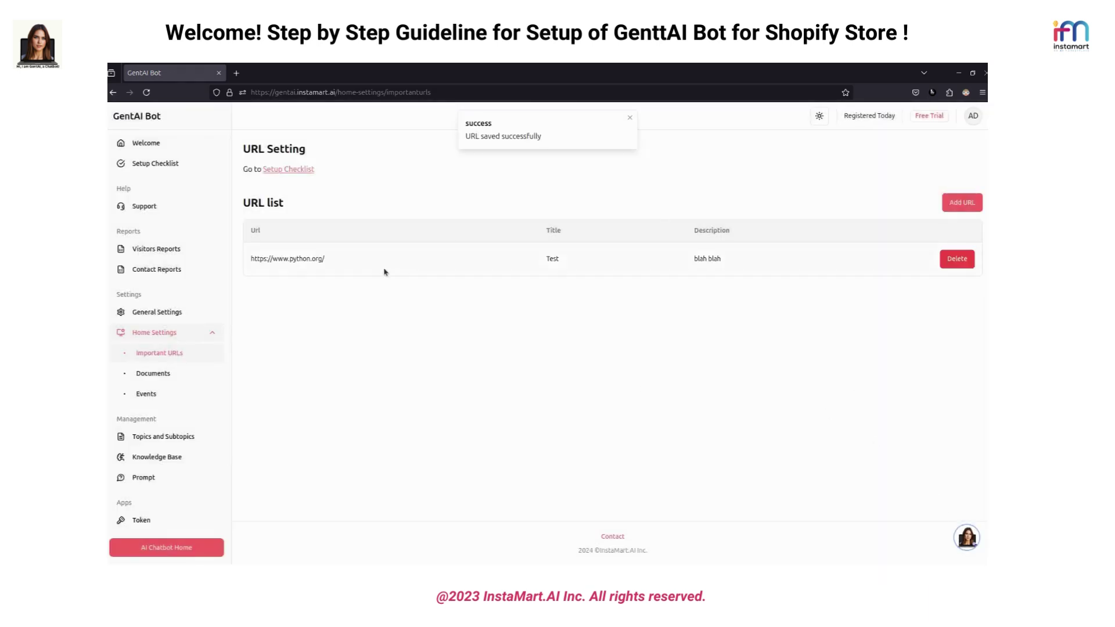
# Check the chat widget and dismiss the URL saved notice
pyautogui.click(968, 537)
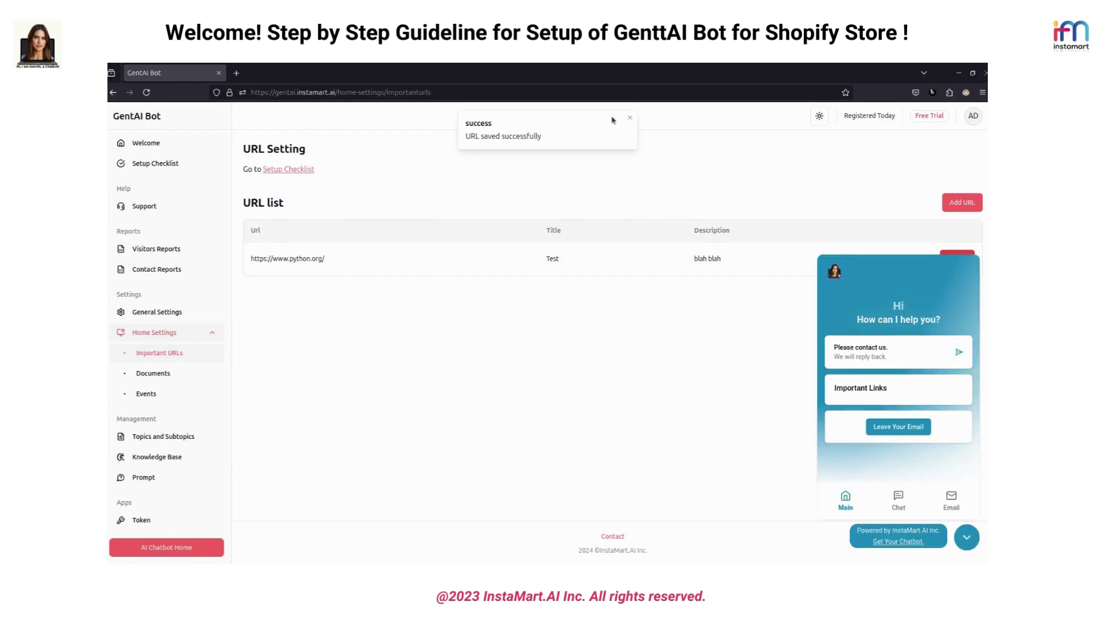
pyautogui.click(630, 118)
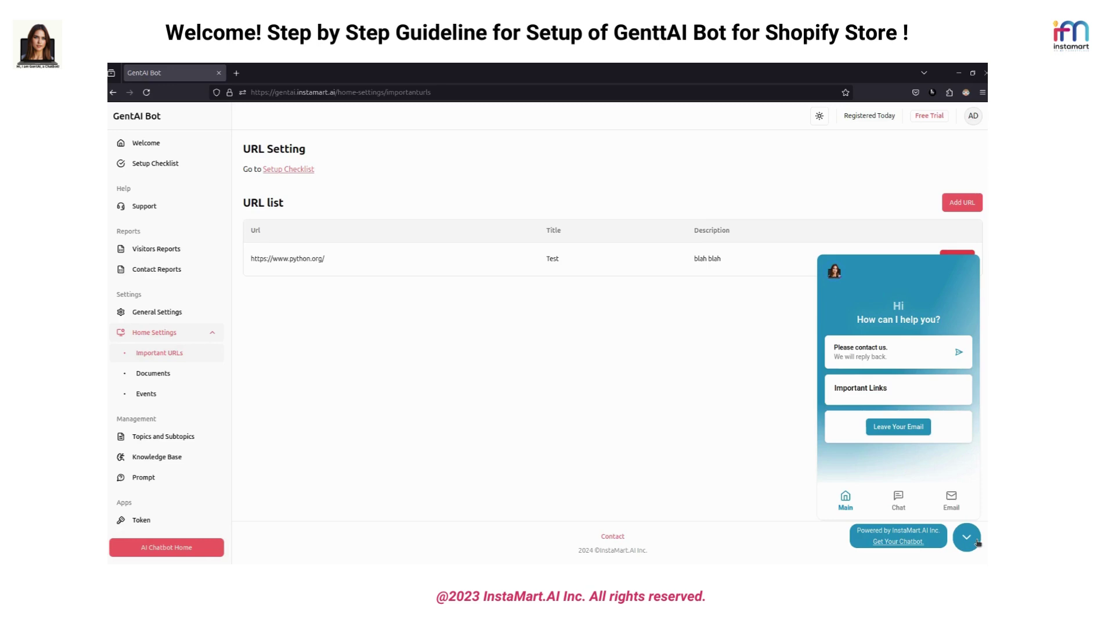
pyautogui.click(977, 541)
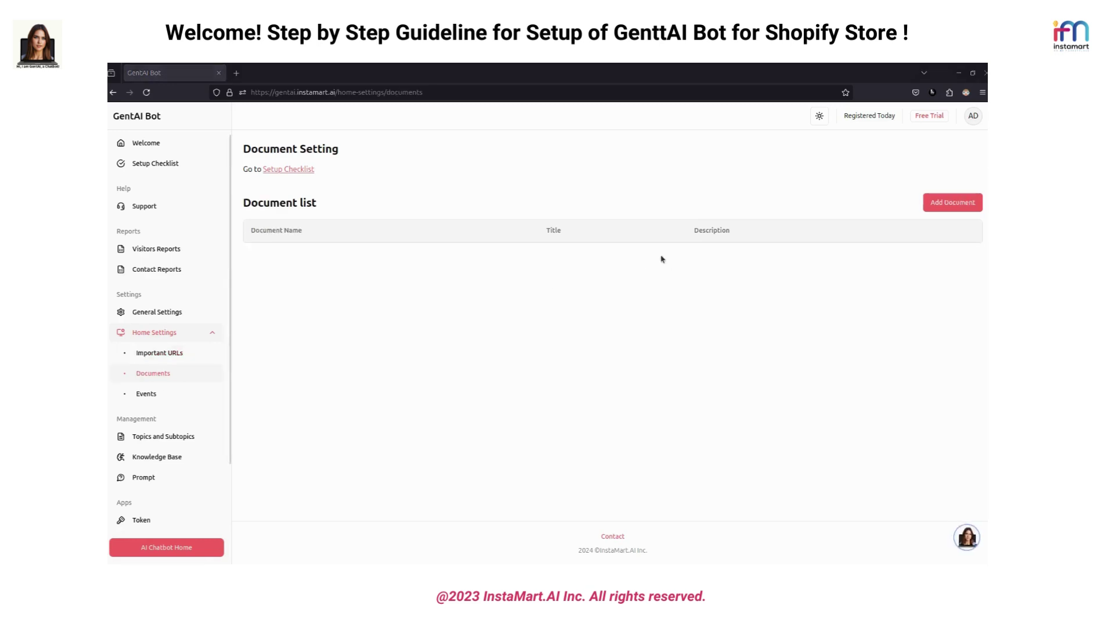
# View the Events page, then open Topics and Subtopics and begin a new topic
pyautogui.click(162, 395)
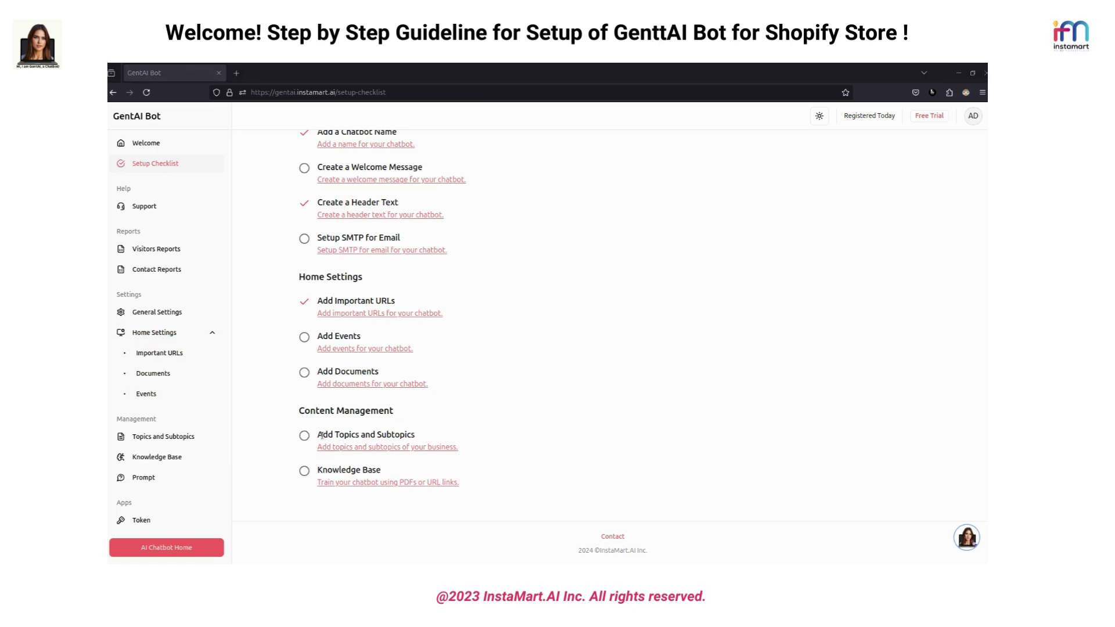
pyautogui.click(365, 448)
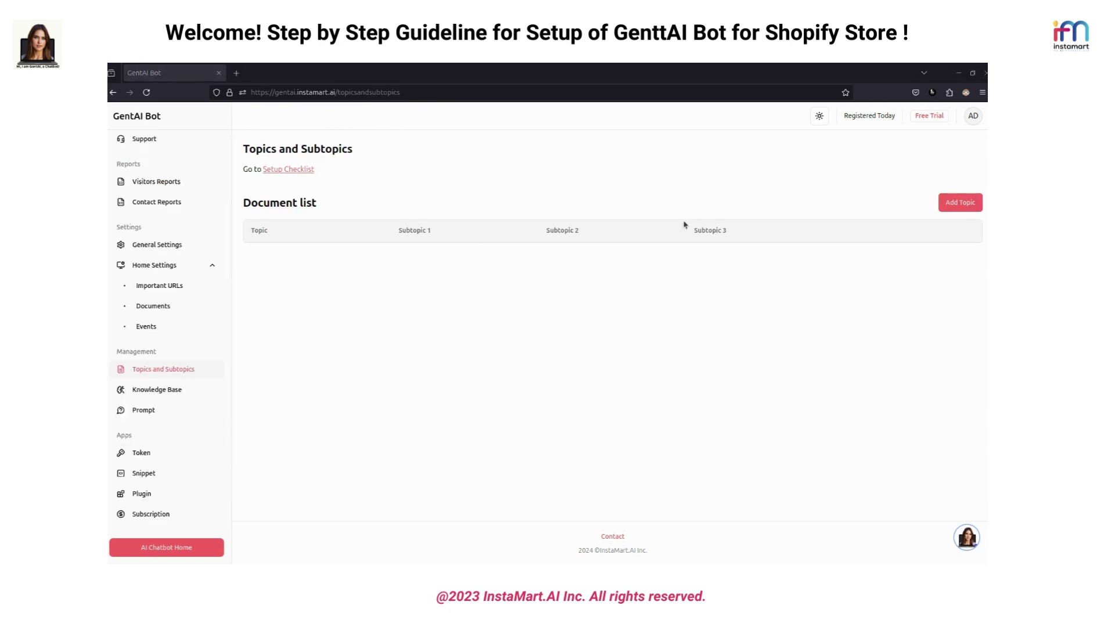
pyautogui.click(959, 203)
# Add topic Javascript with subtopics Node, Express and Web, then dismiss the success notice
pyautogui.click(502, 293)
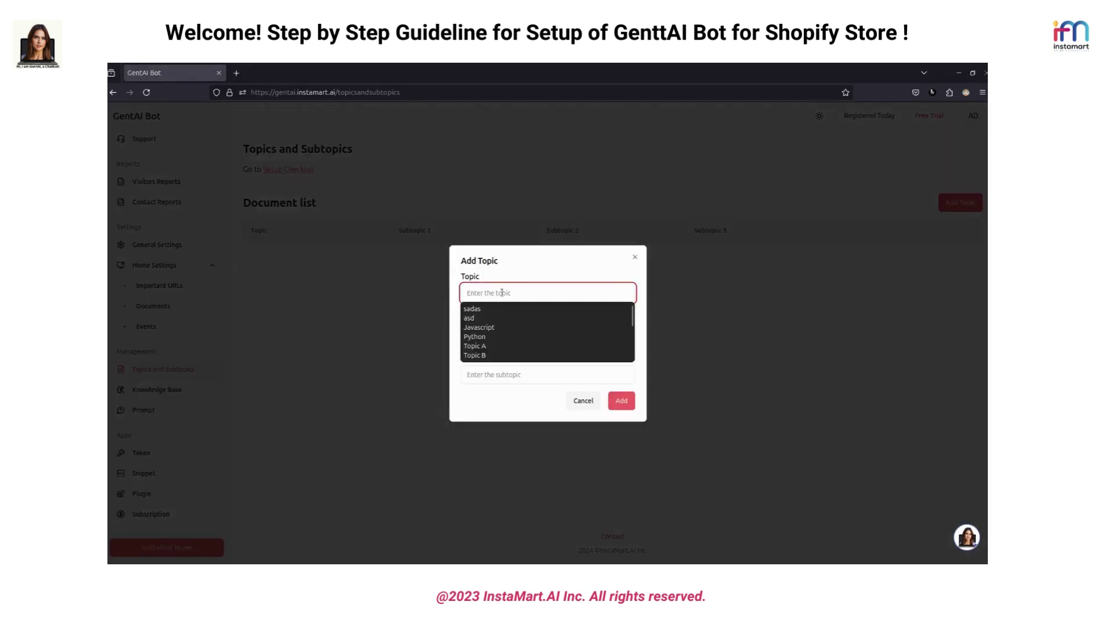
pyautogui.click(494, 327)
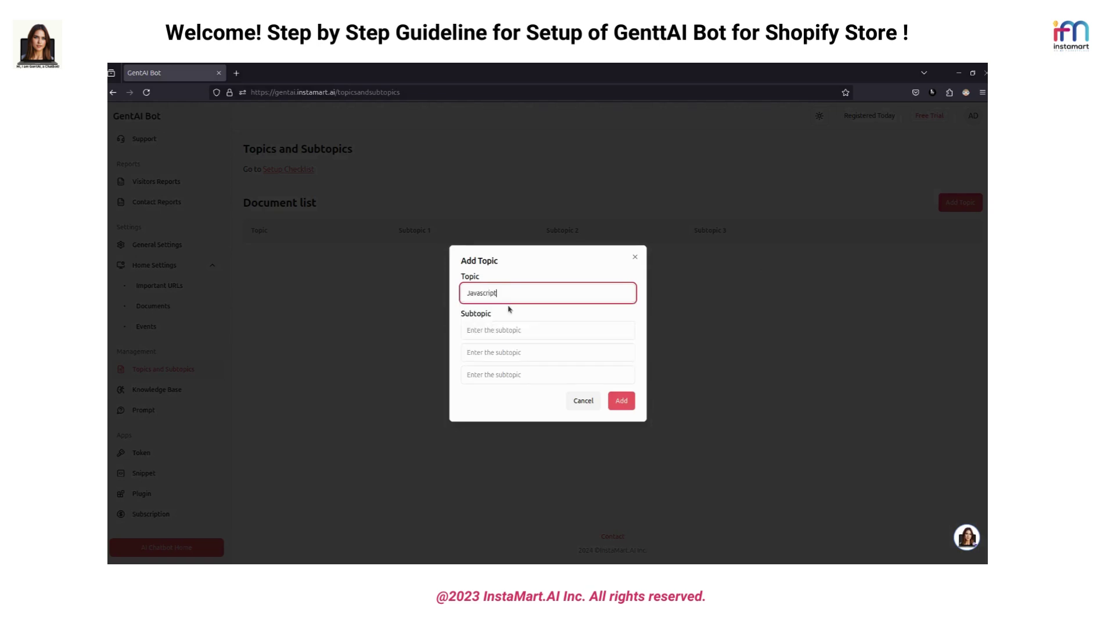
pyautogui.click(488, 329)
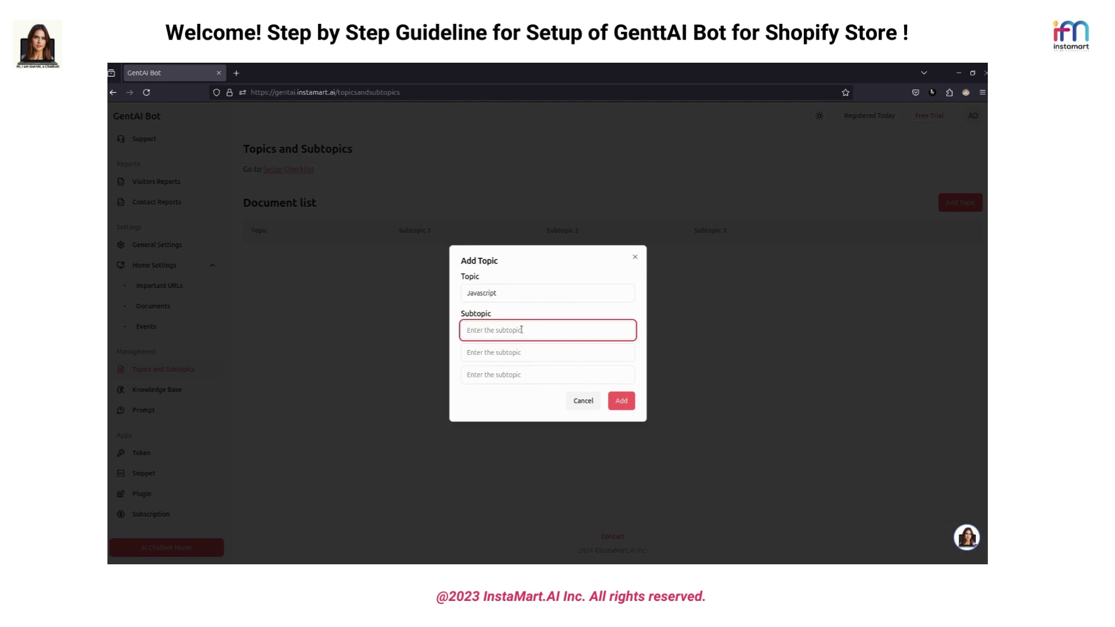
pyautogui.write('Node')
pyautogui.click(490, 353)
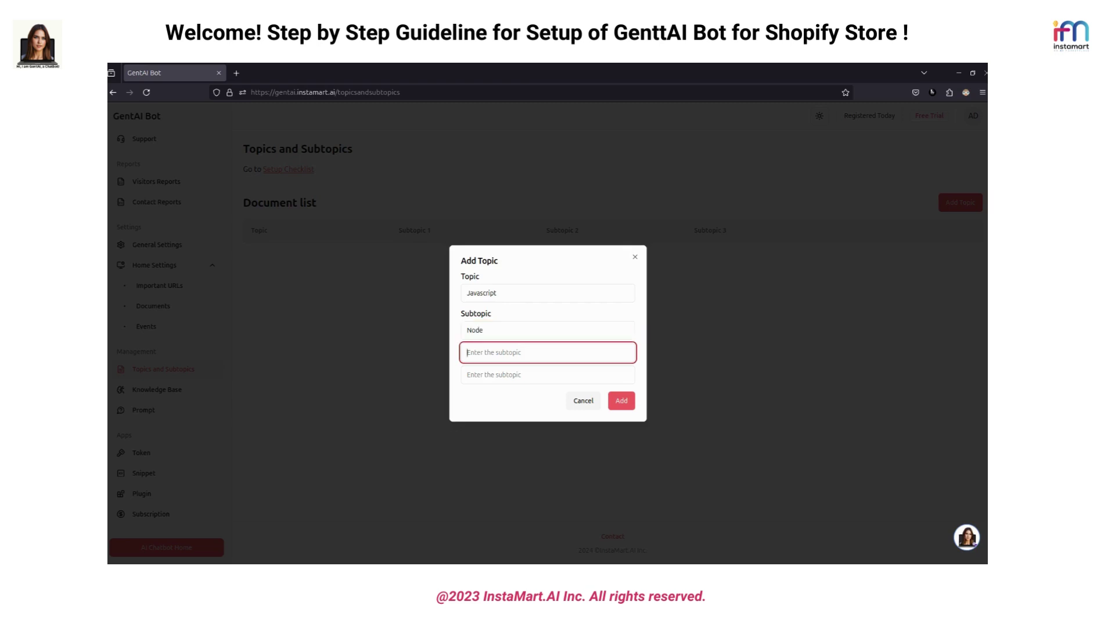
pyautogui.write('Express')
pyautogui.click(489, 375)
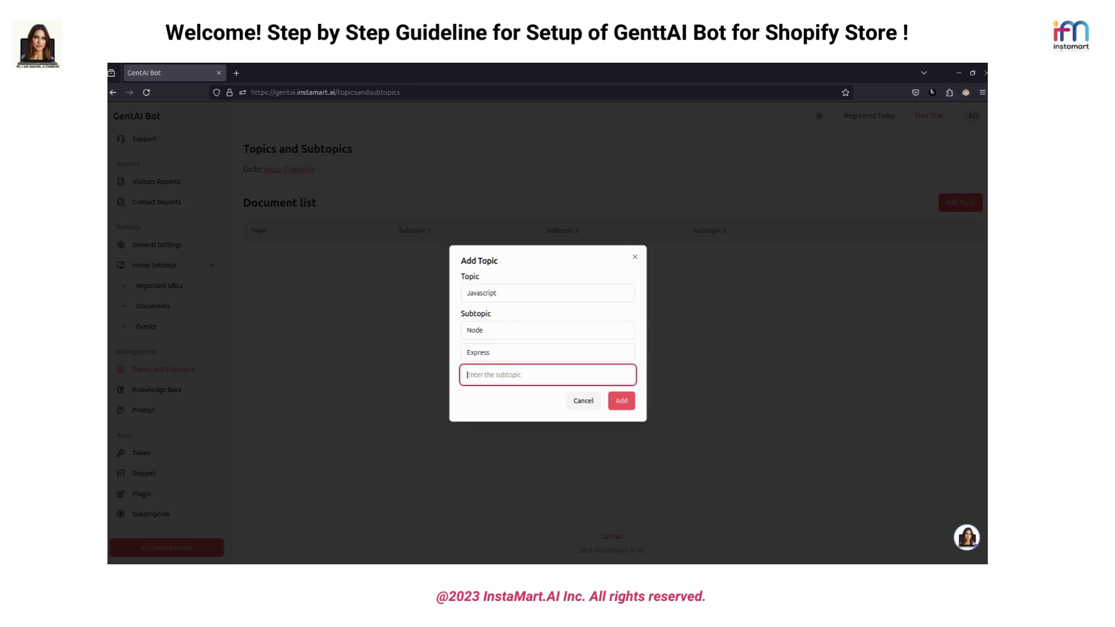
pyautogui.write('Web')
pyautogui.click(617, 402)
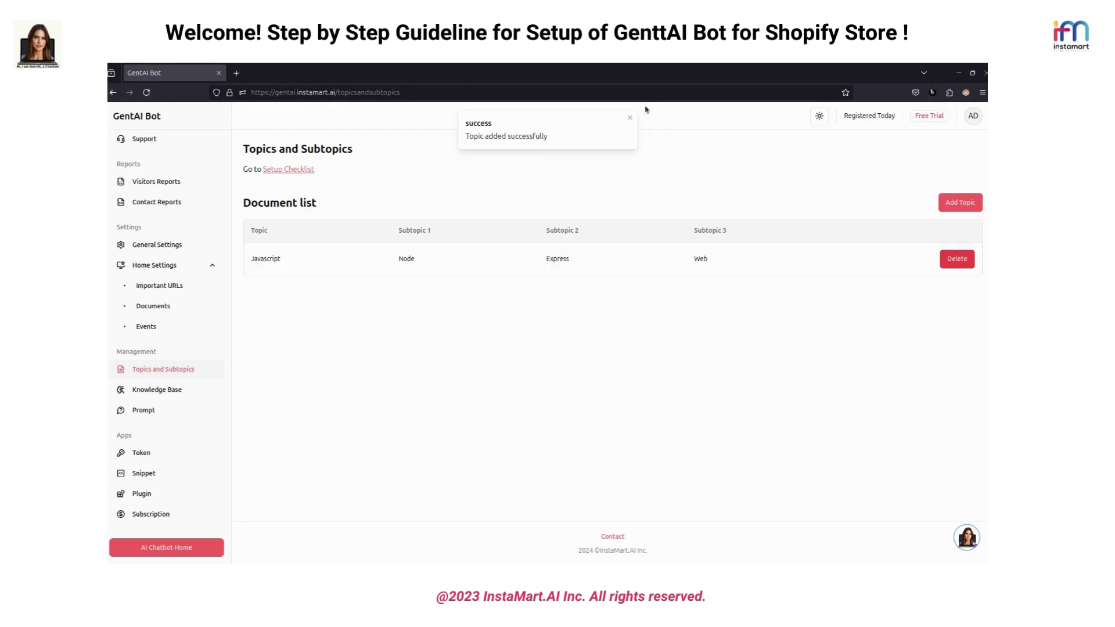
pyautogui.click(630, 117)
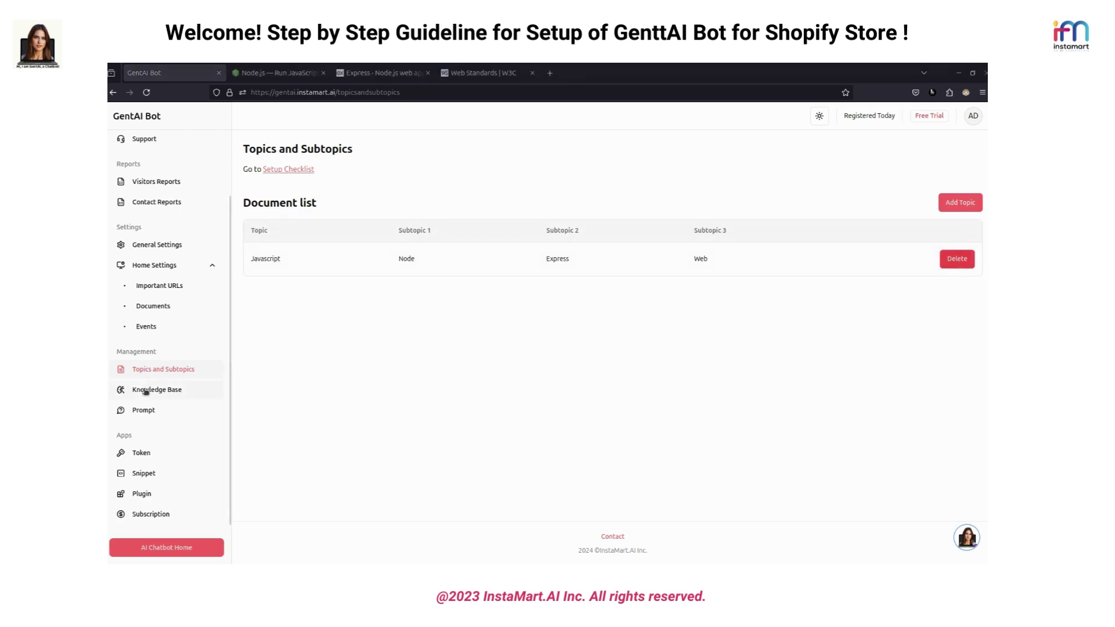
# In the Knowledge Base, start a URL upload filed under topic Javascript, subtopic Node
pyautogui.click(147, 392)
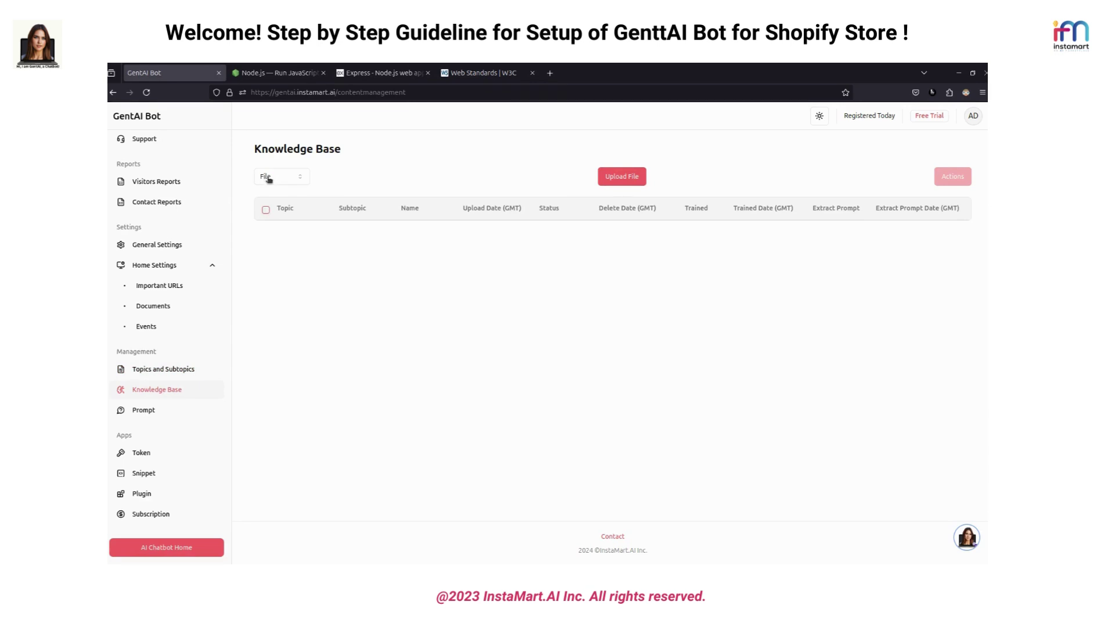
pyautogui.click(270, 179)
pyautogui.click(288, 215)
pyautogui.click(635, 183)
pyautogui.click(502, 313)
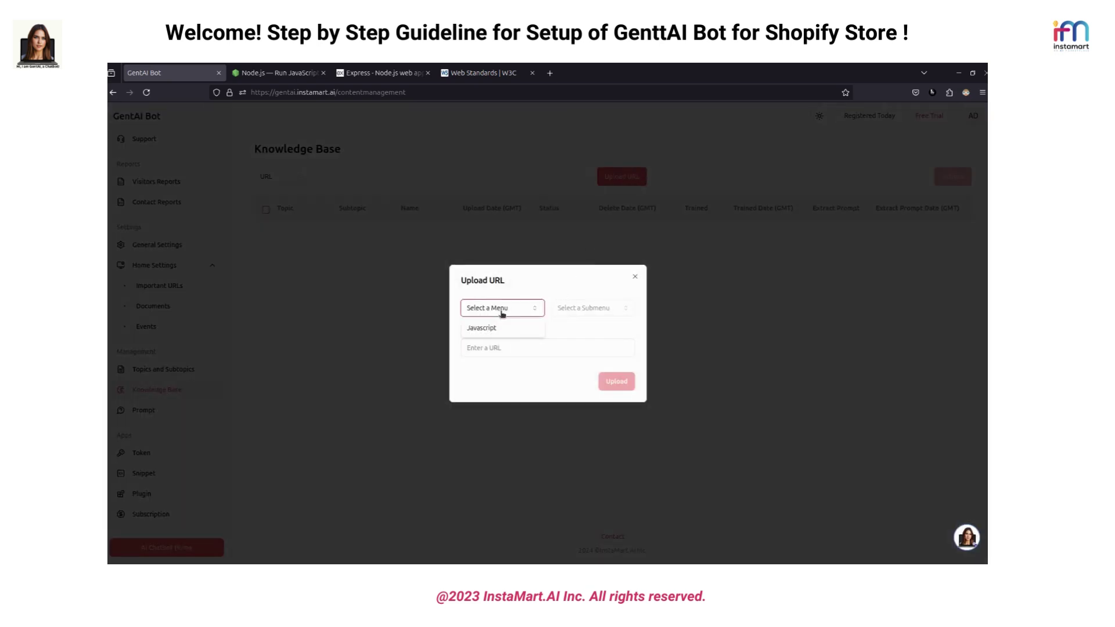
pyautogui.click(483, 329)
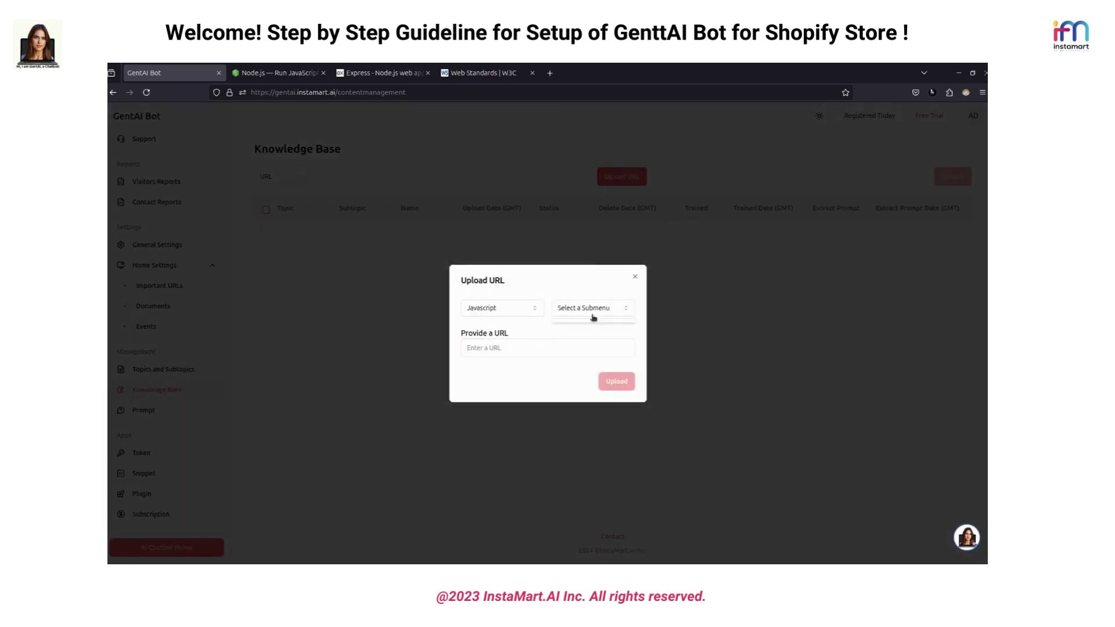
pyautogui.click(591, 309)
pyautogui.click(577, 331)
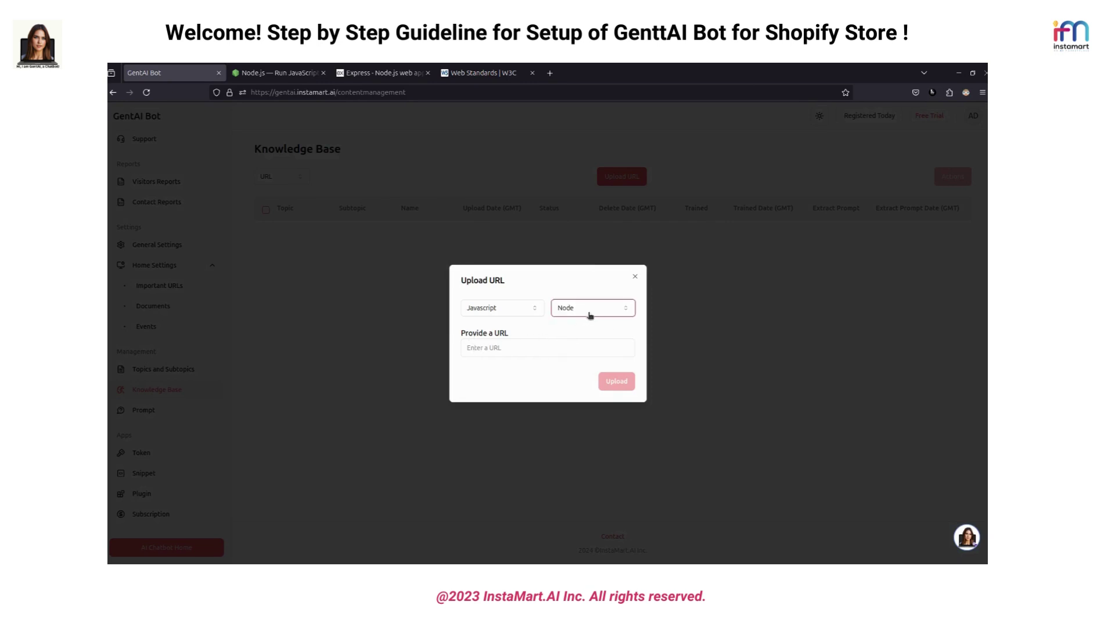
pyautogui.click(317, 73)
pyautogui.click(318, 92)
pyautogui.hotkey('ctrl', 'c')
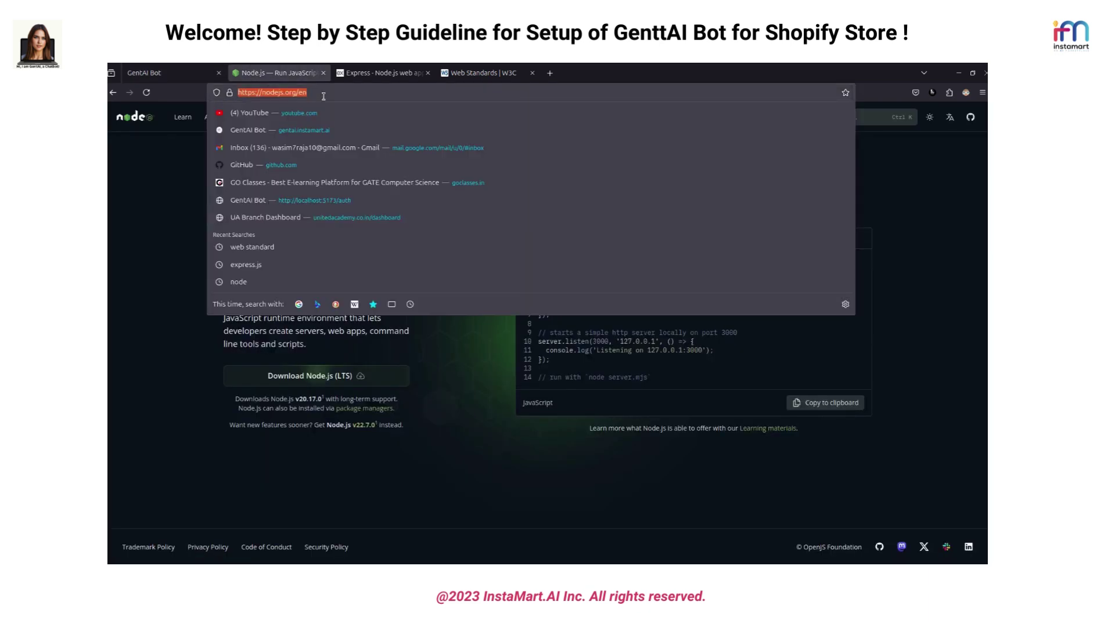
pyautogui.click(169, 72)
pyautogui.click(500, 347)
pyautogui.hotkey('ctrl', 'v')
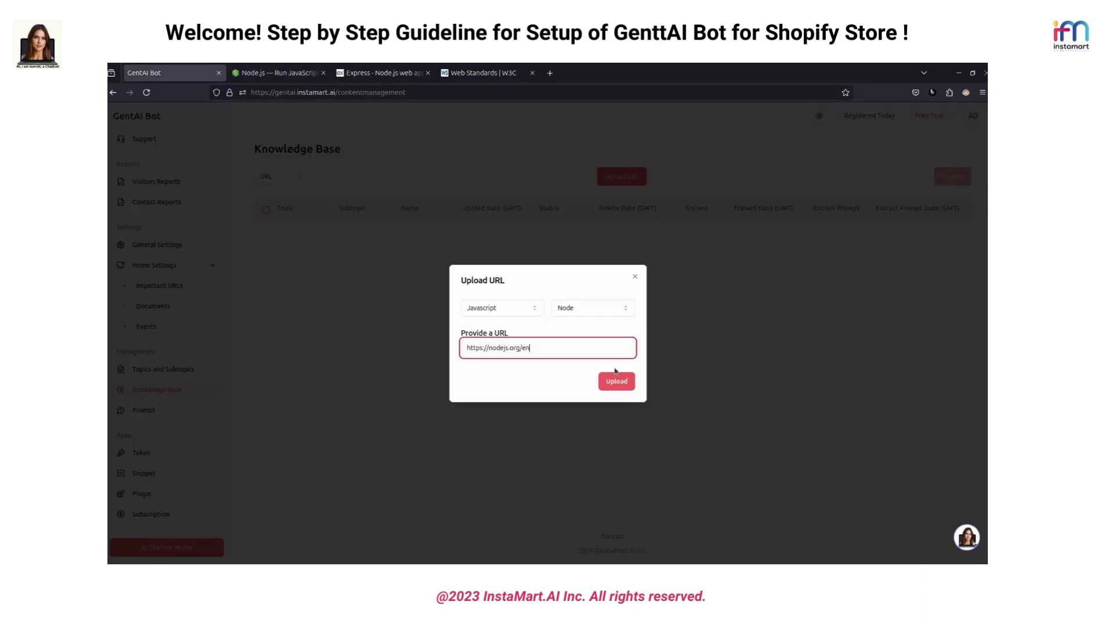
pyautogui.click(626, 382)
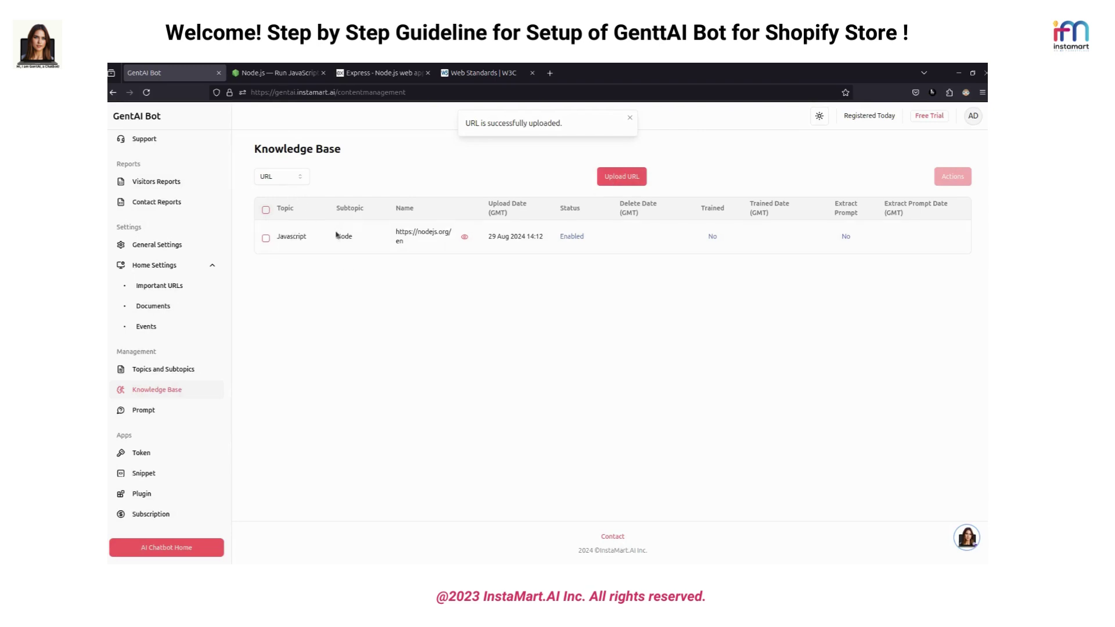
# Train the chatbot on the selected nodejs.org knowledge-base entry
pyautogui.click(630, 118)
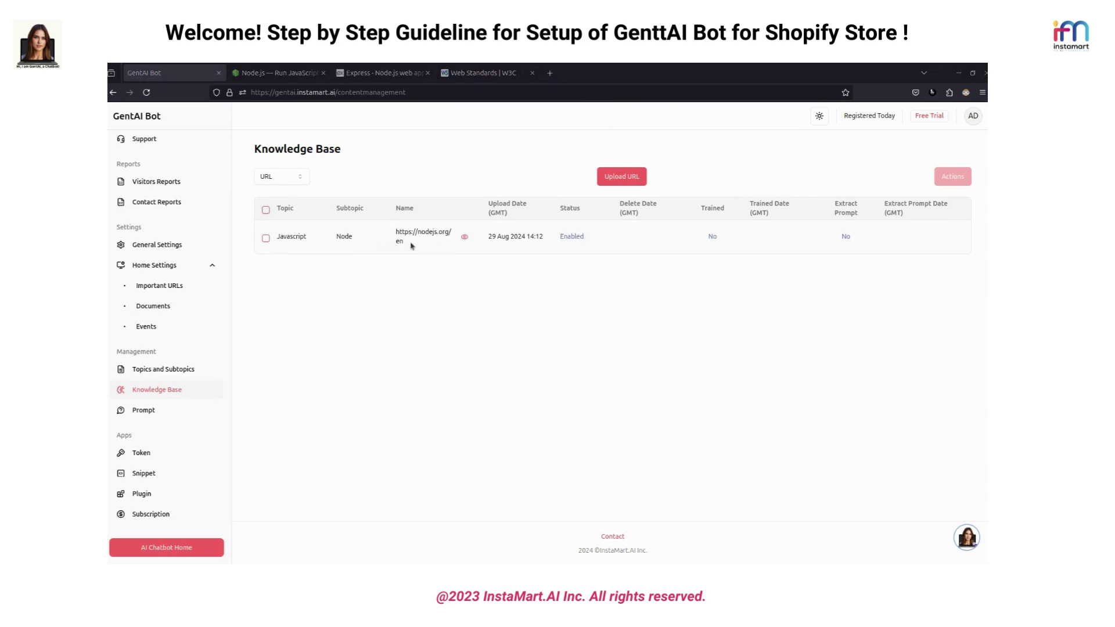
pyautogui.click(265, 238)
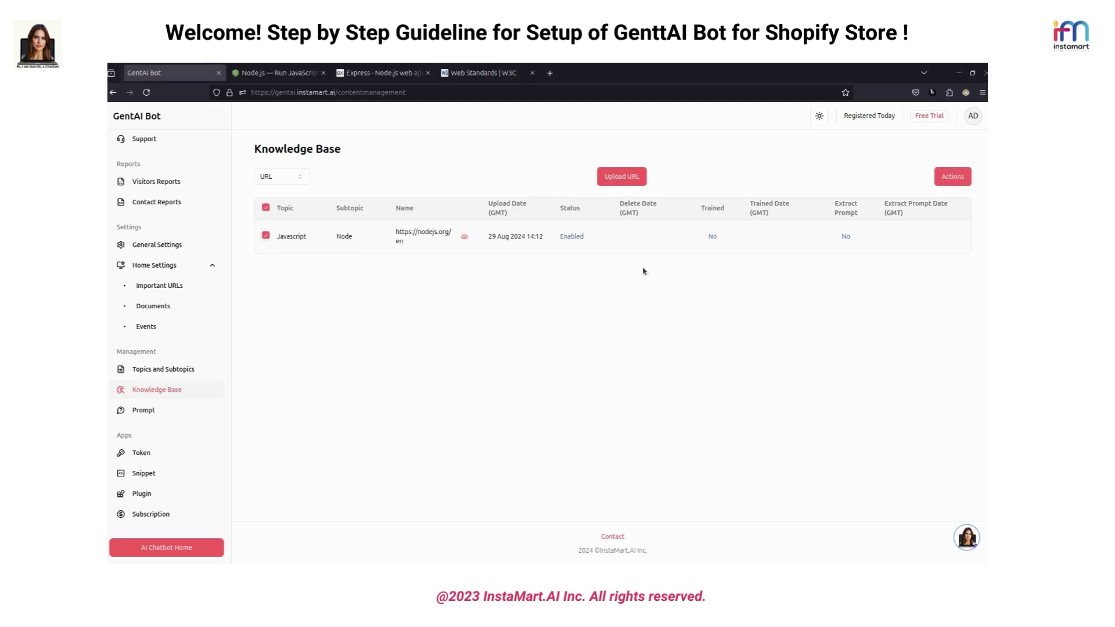
pyautogui.click(955, 181)
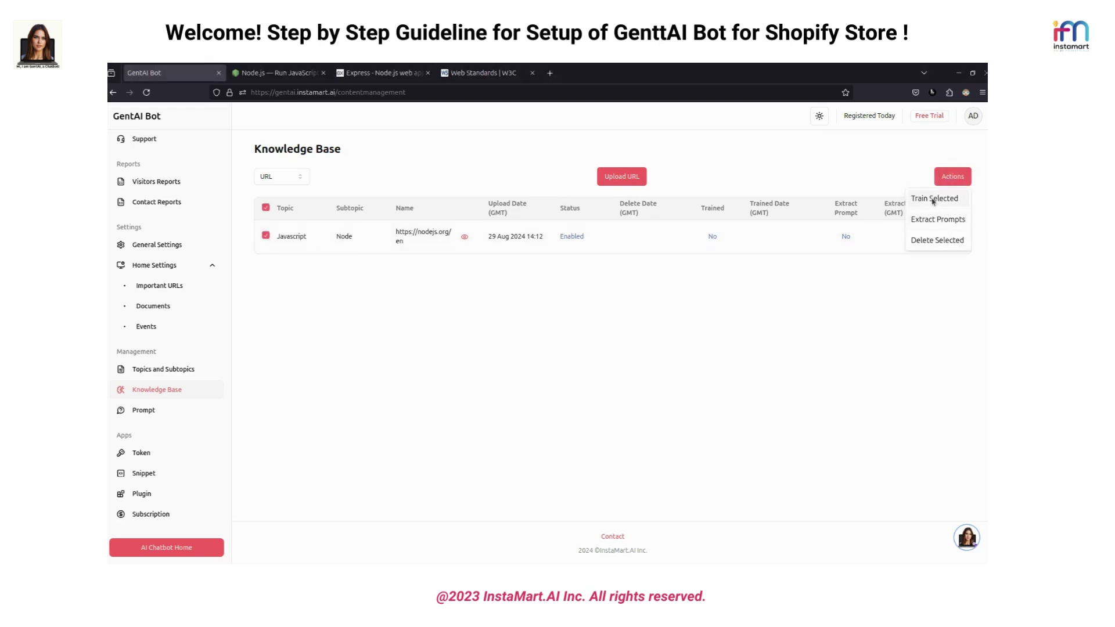
pyautogui.click(934, 199)
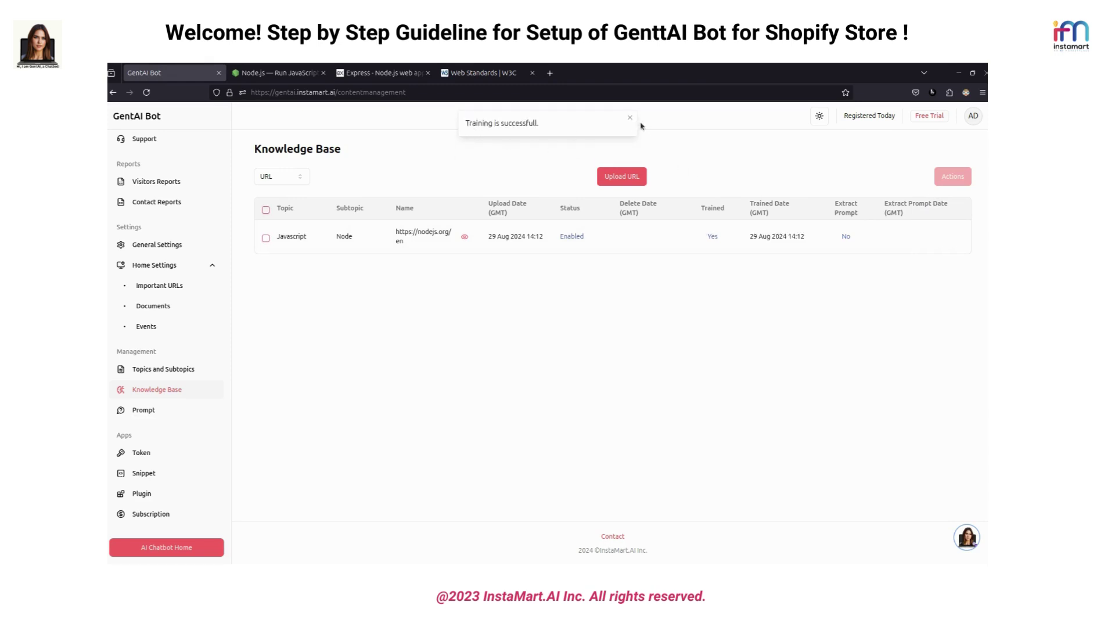
pyautogui.click(630, 119)
# Extract prompts from the trained Node.js entry, then go to the Prompt settings page
pyautogui.click(266, 237)
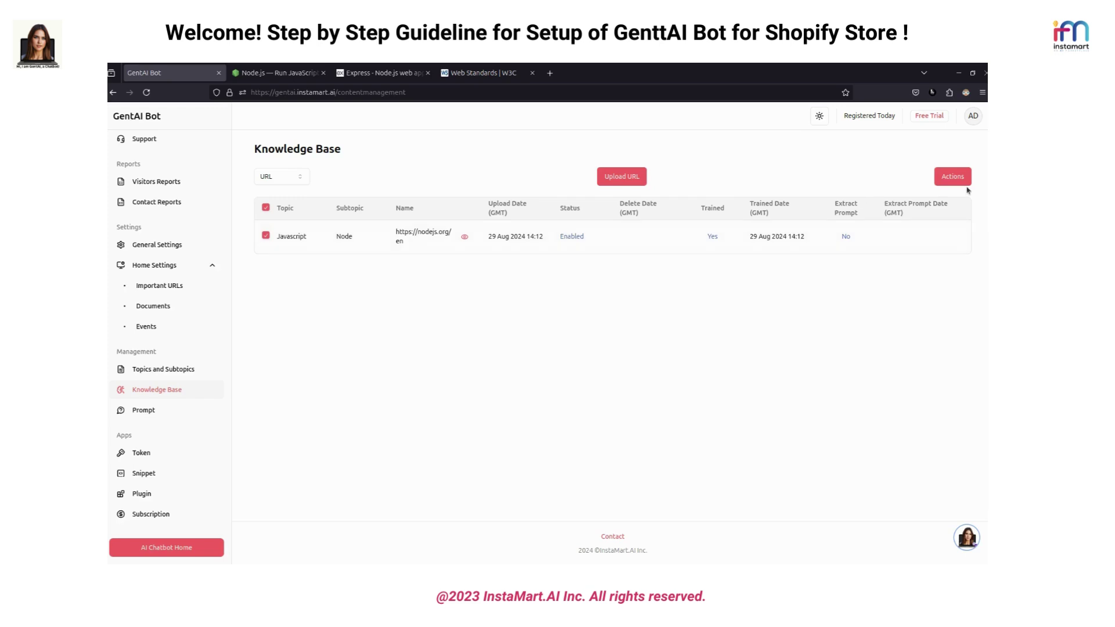
pyautogui.click(952, 177)
pyautogui.click(943, 221)
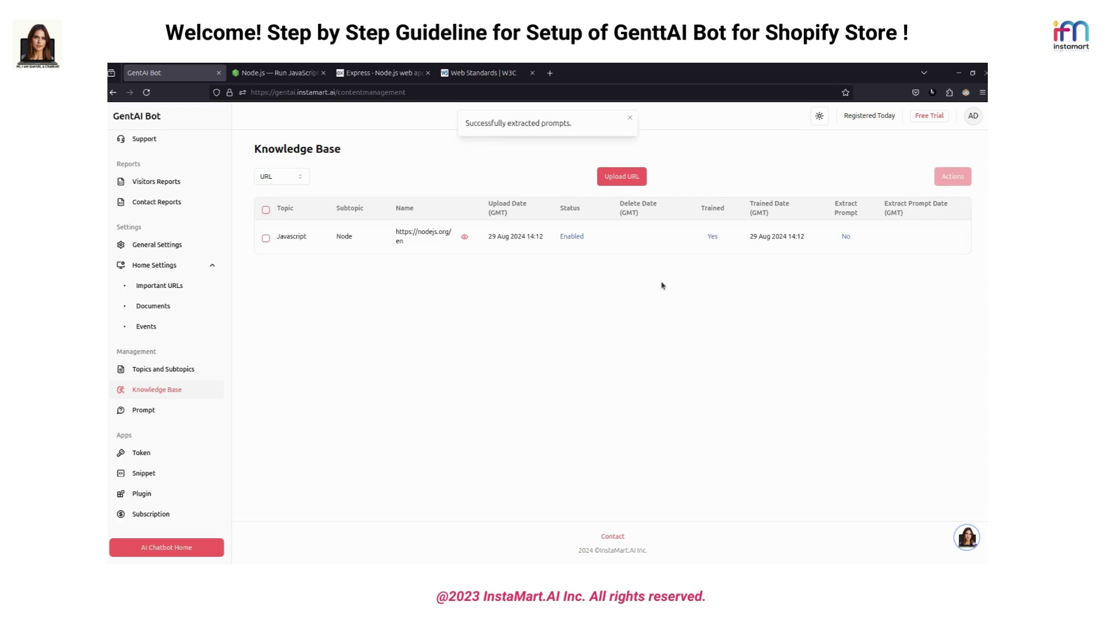
pyautogui.click(630, 119)
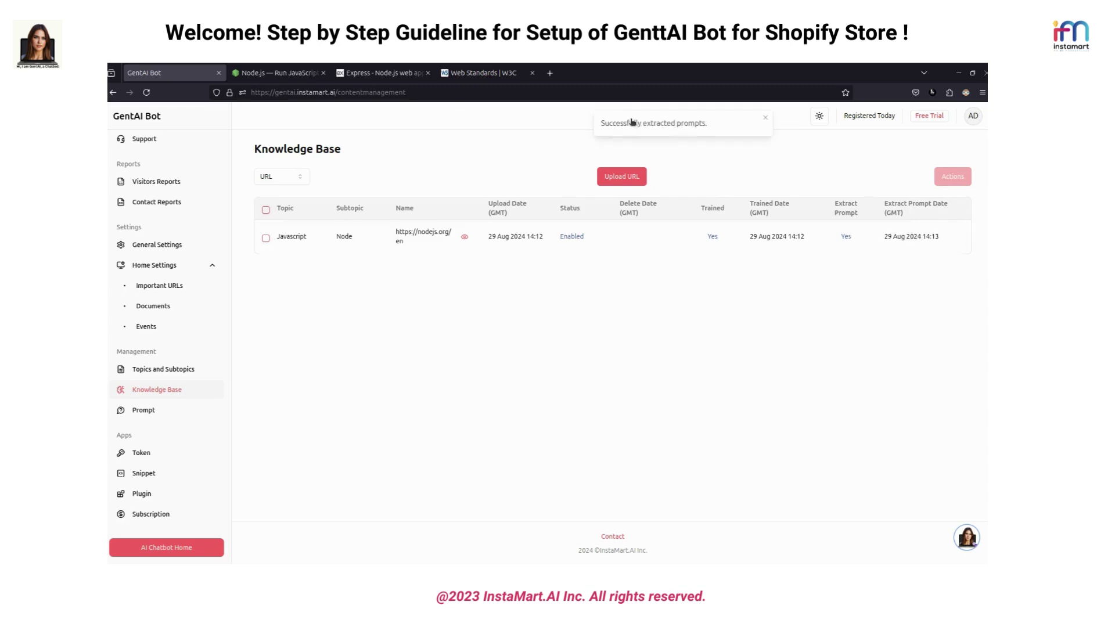
pyautogui.click(159, 412)
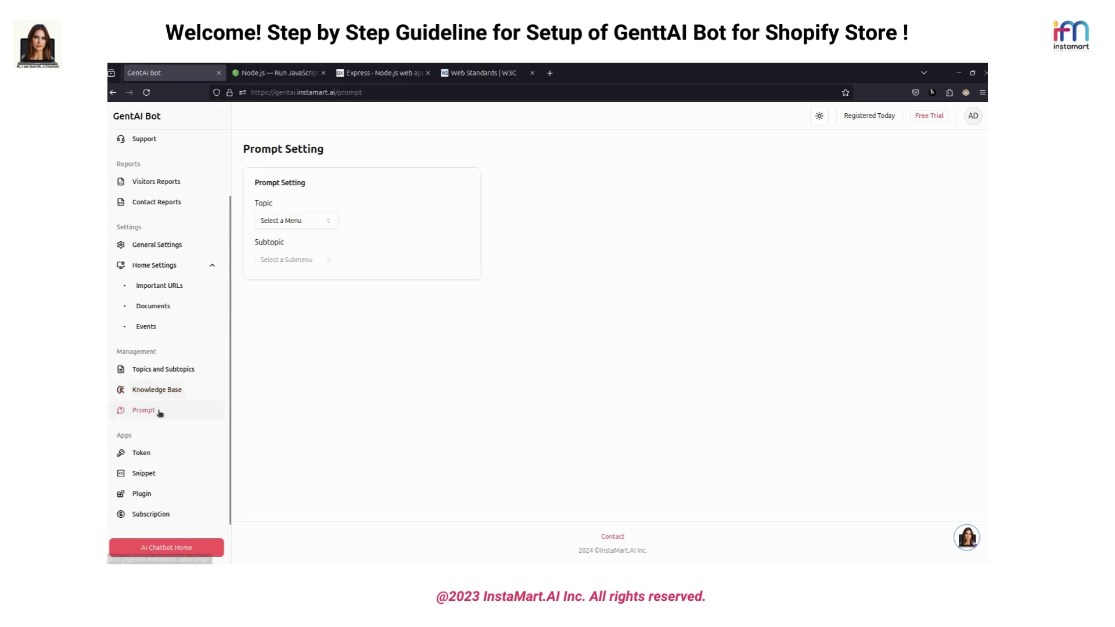
# Fetch the extracted prompts for topic Javascript and subtopic Node, then open the chatbot preview
pyautogui.click(297, 227)
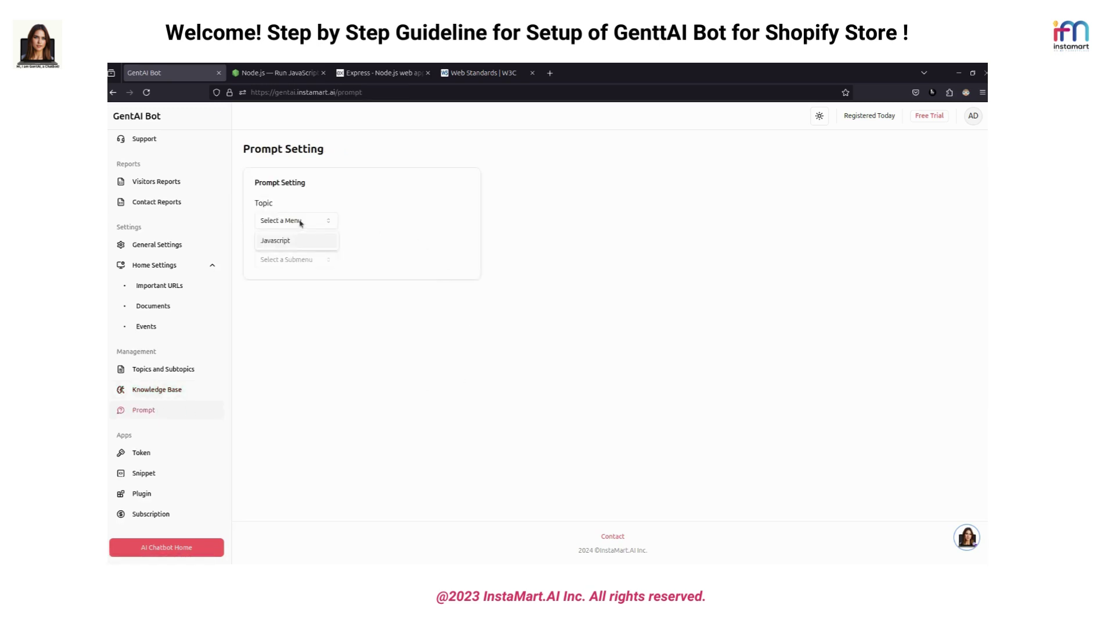
pyautogui.click(265, 244)
pyautogui.click(302, 260)
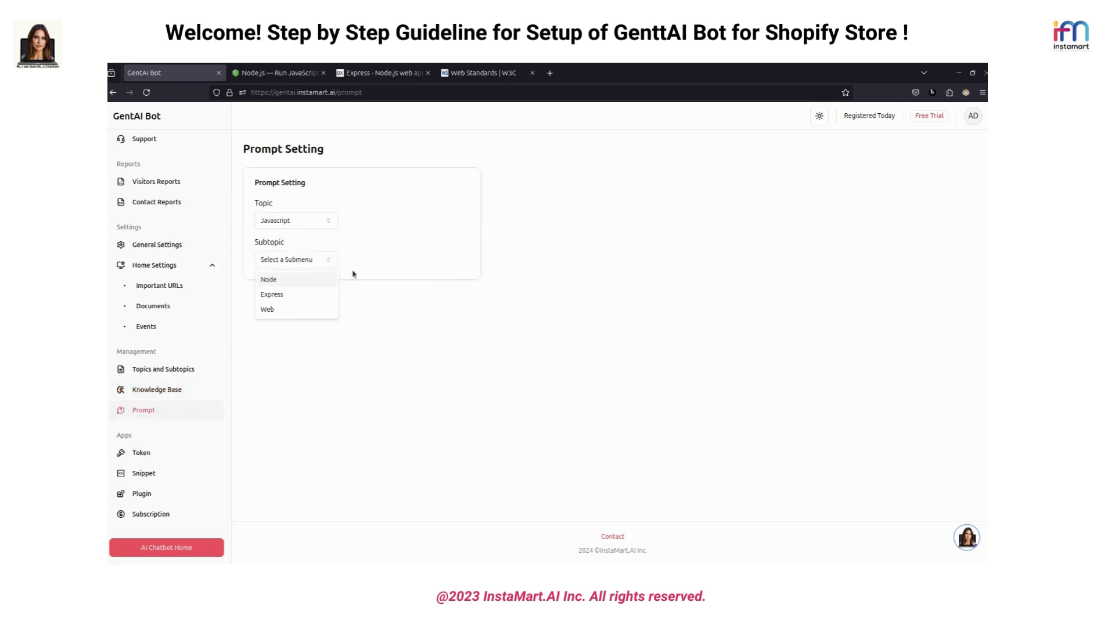
pyautogui.click(269, 281)
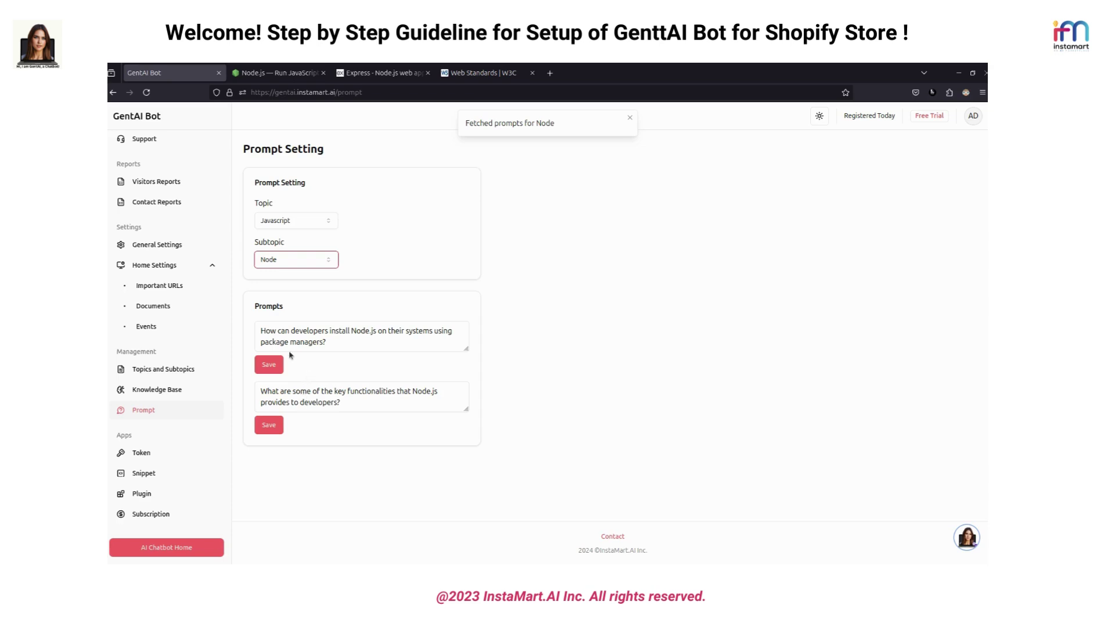
pyautogui.click(326, 342)
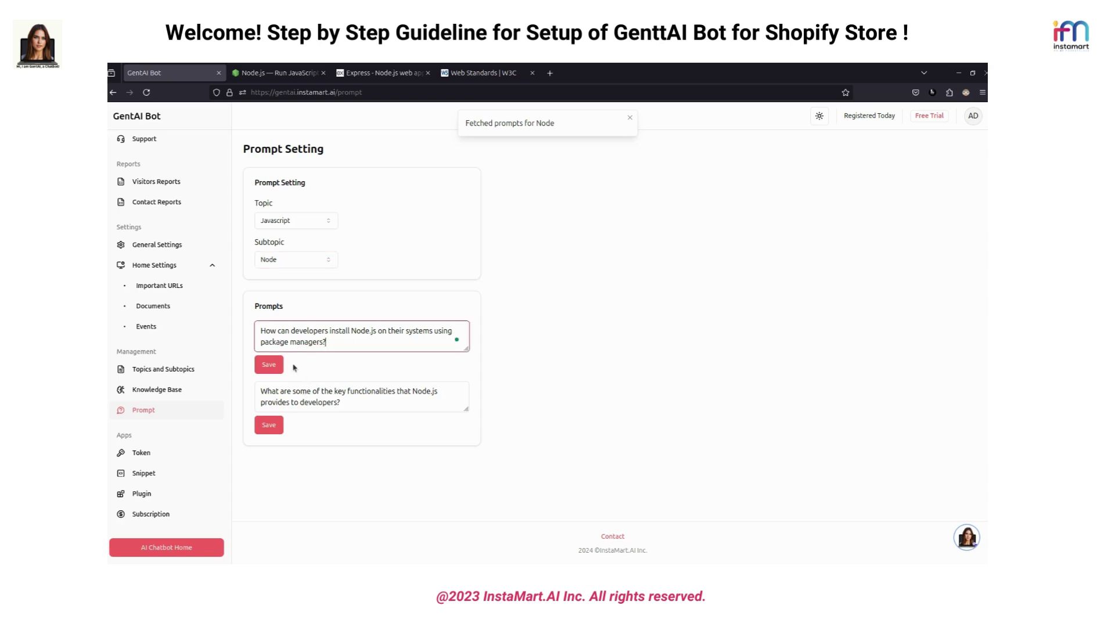
pyautogui.click(631, 120)
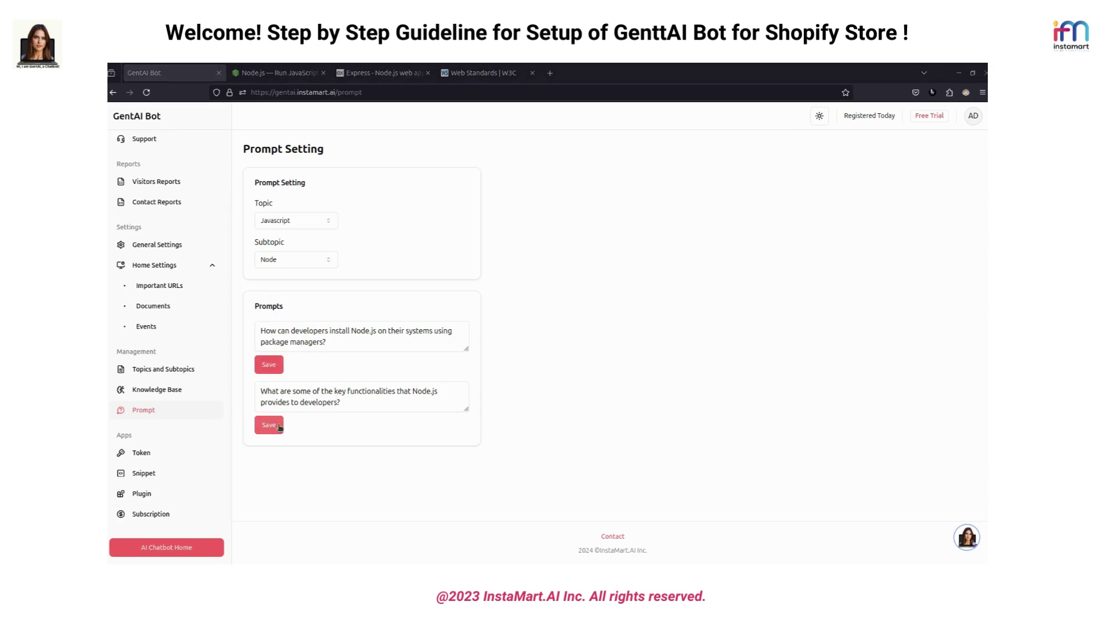
pyautogui.click(967, 528)
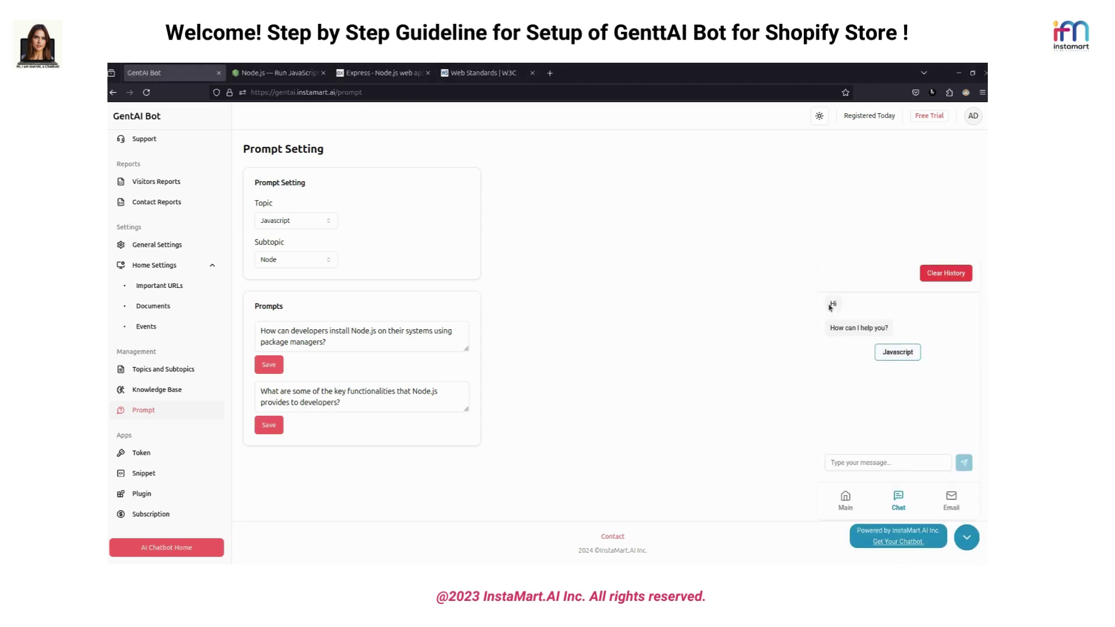
# In the chat preview, ask Javascript > Node > how to install Node.js, then view Subscription plans
pyautogui.click(905, 357)
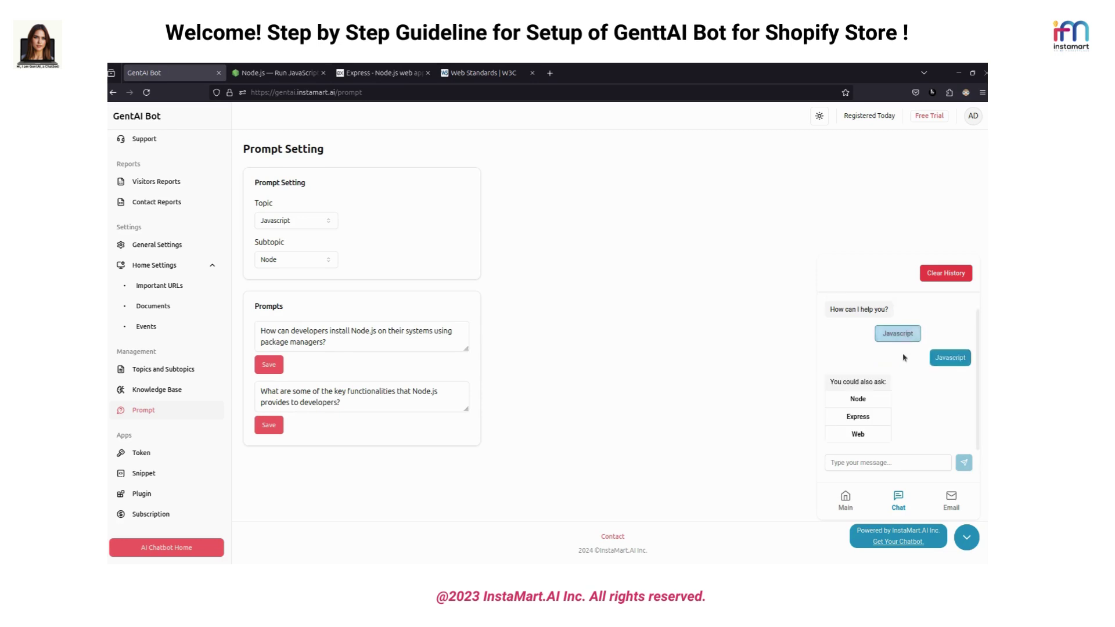
pyautogui.click(875, 395)
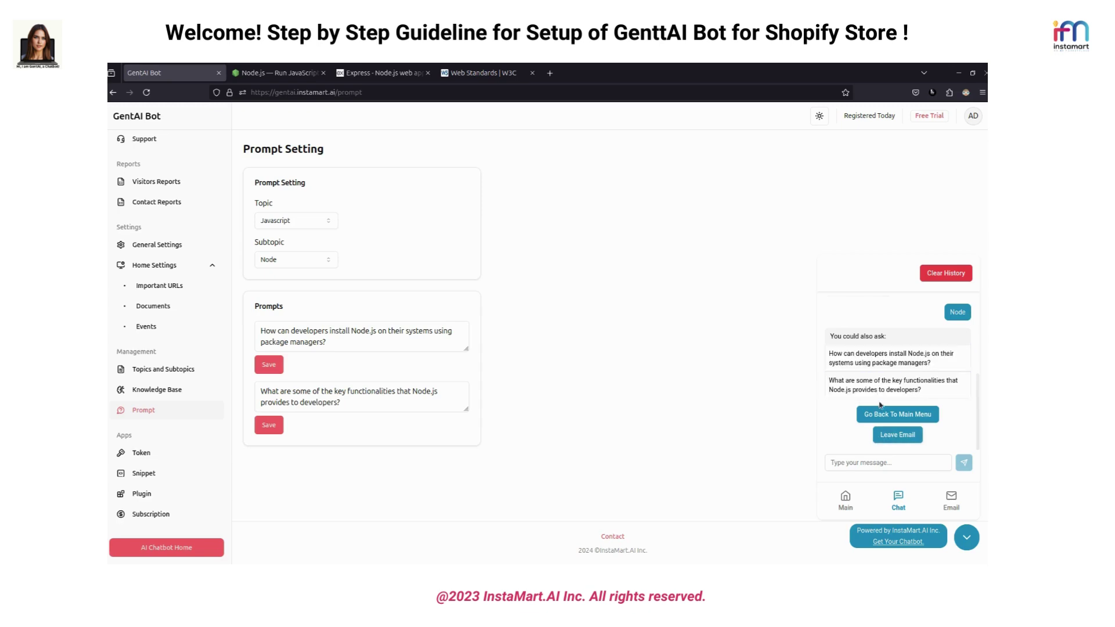
pyautogui.click(881, 365)
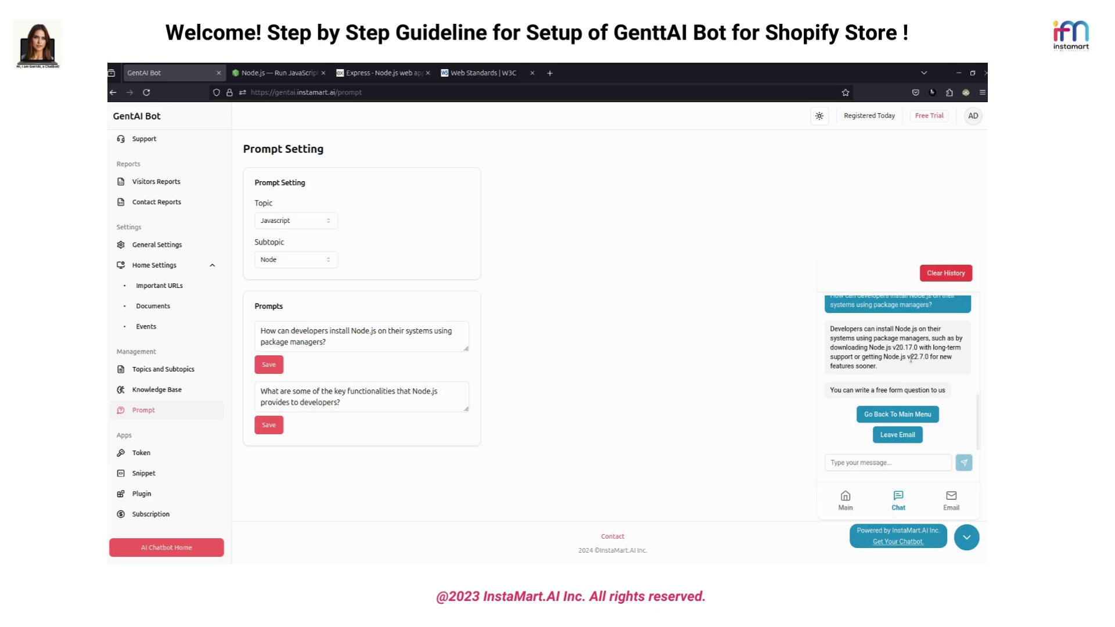
pyautogui.click(966, 538)
pyautogui.click(150, 514)
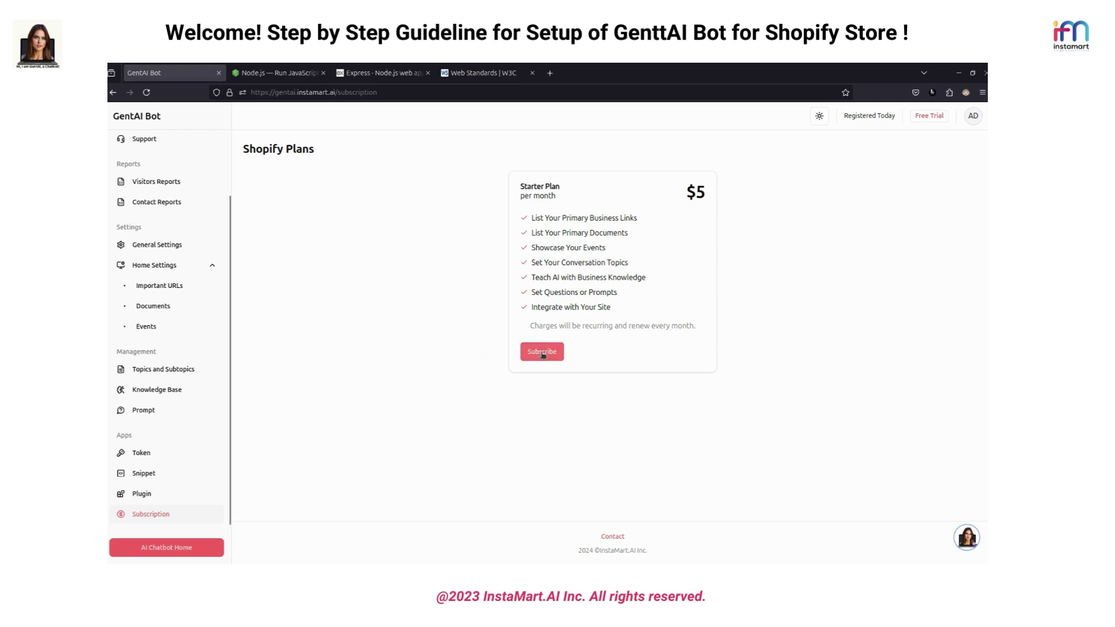
# Subscribe to the $5/month Starter Plan and approve the charge in Shopify
pyautogui.click(543, 353)
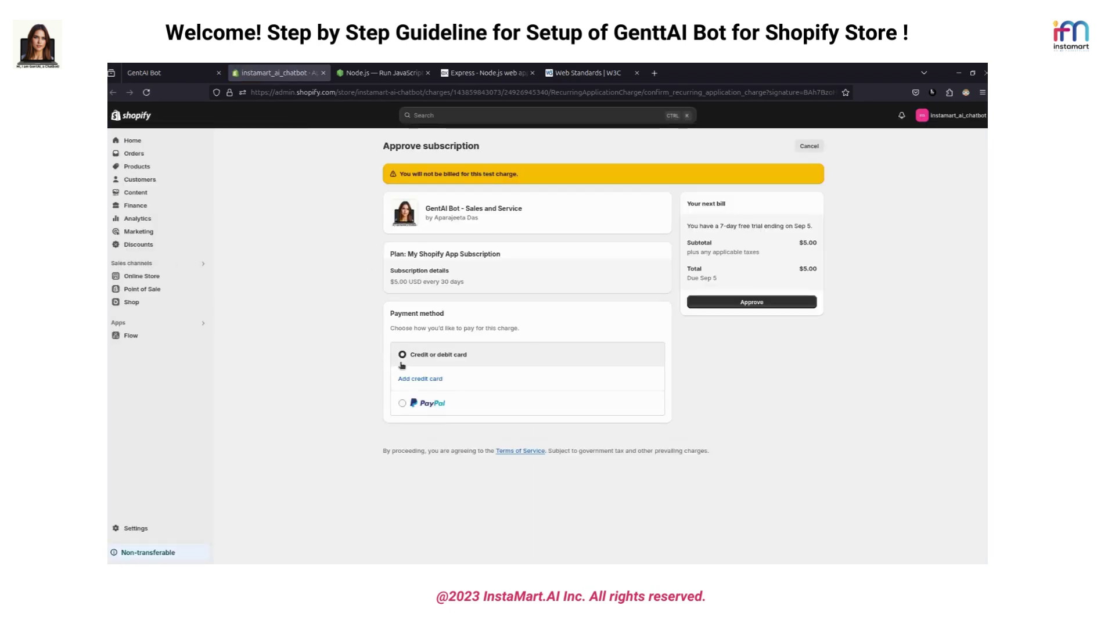
pyautogui.click(758, 309)
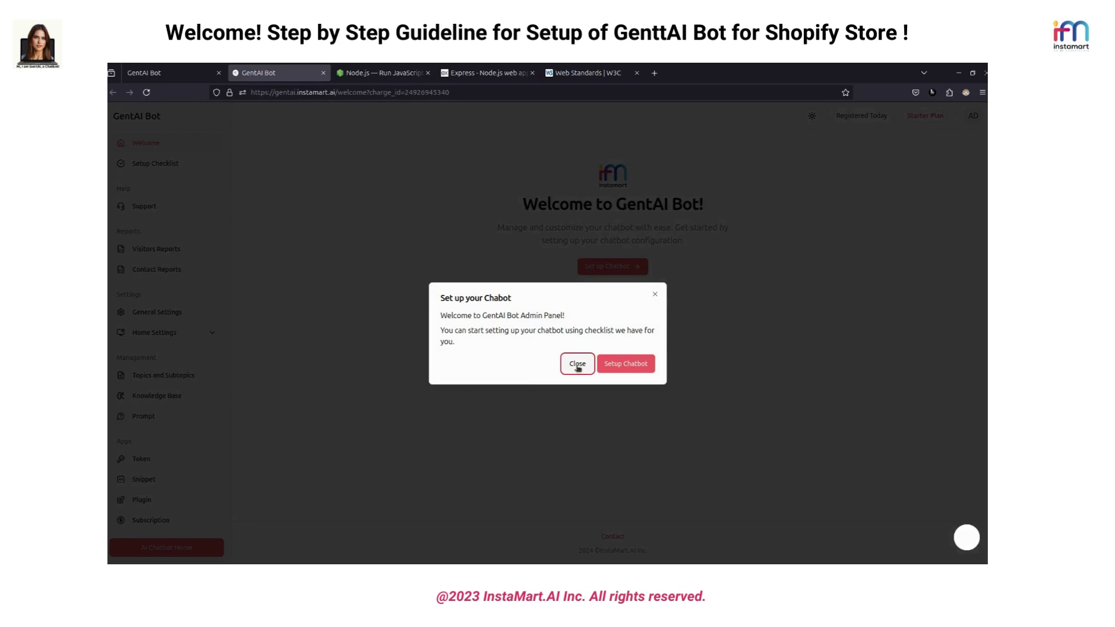
# Close the chatbot setup dialog and confirm the active Starter Plan on the Subscription page
pyautogui.click(578, 368)
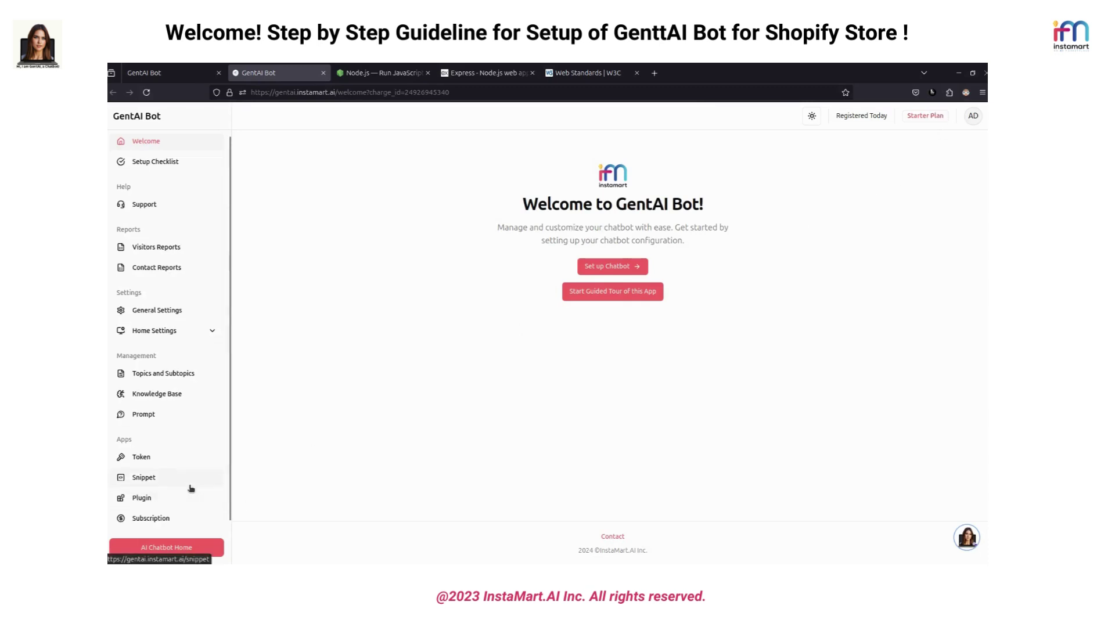
pyautogui.click(146, 517)
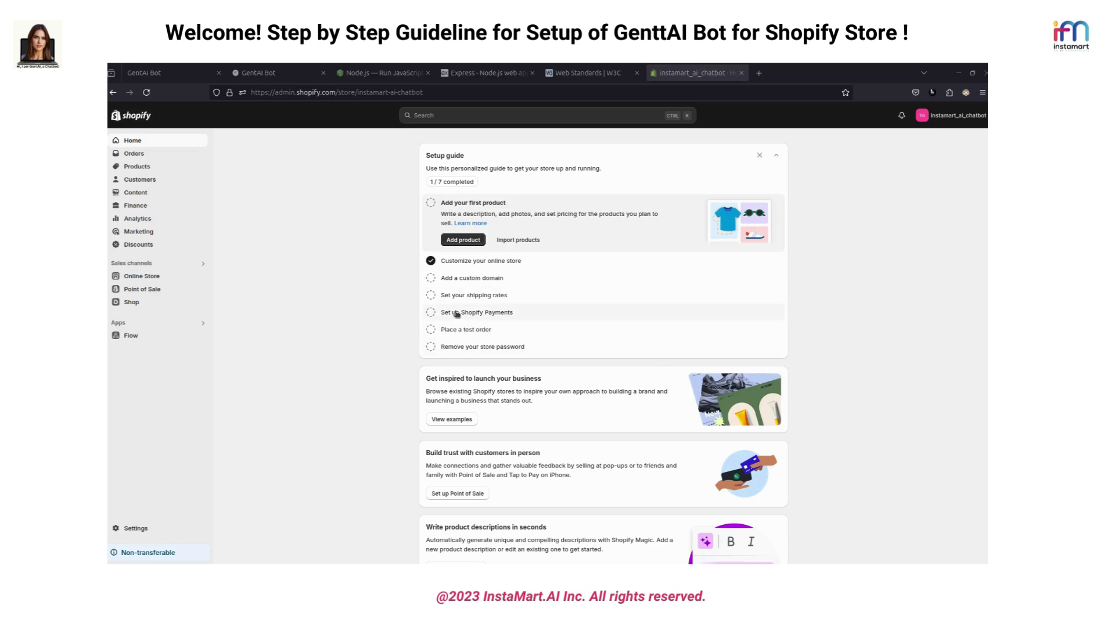
# Launch the theme editor for the Dawn theme from Online Store > Themes
pyautogui.click(133, 278)
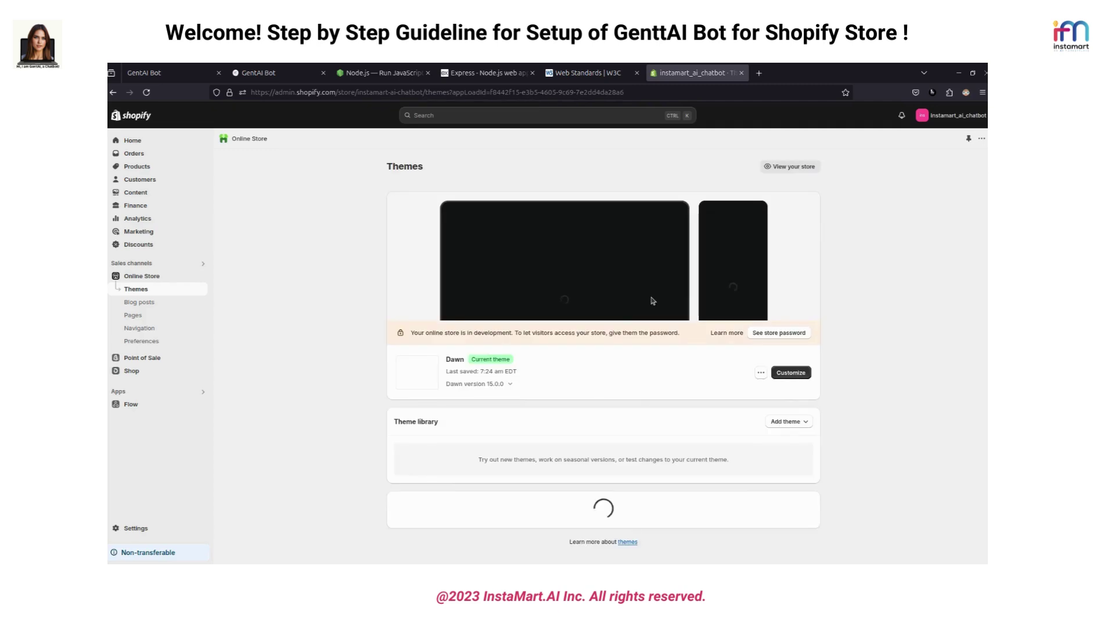
pyautogui.click(791, 374)
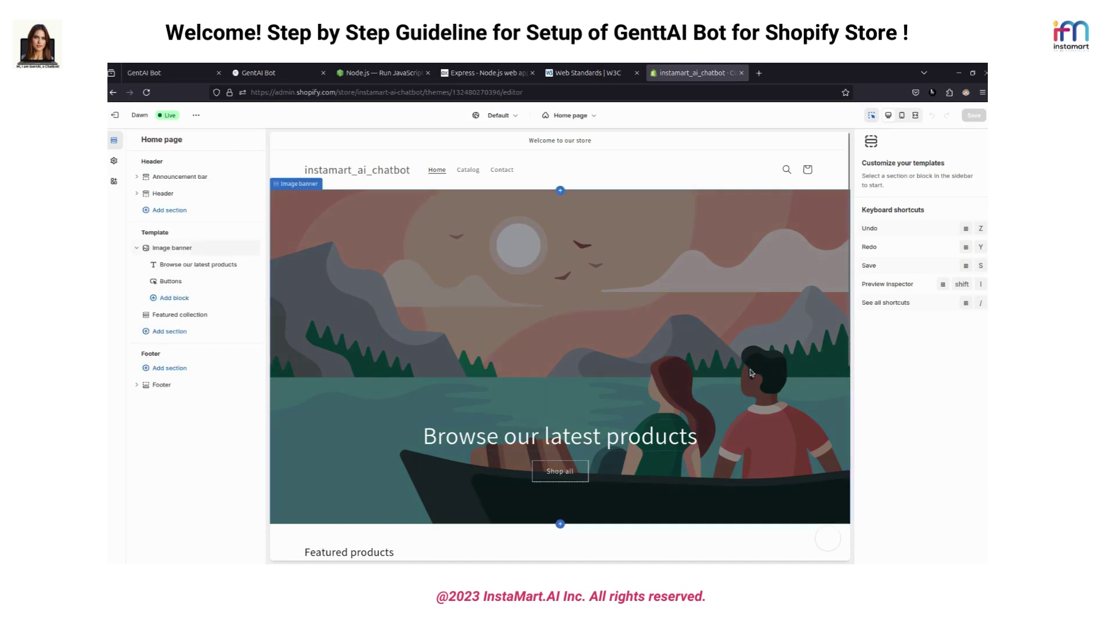
# Inspect the Footer's GentAI Chatbot block's client token, then delete the block from the Home page
pyautogui.click(157, 386)
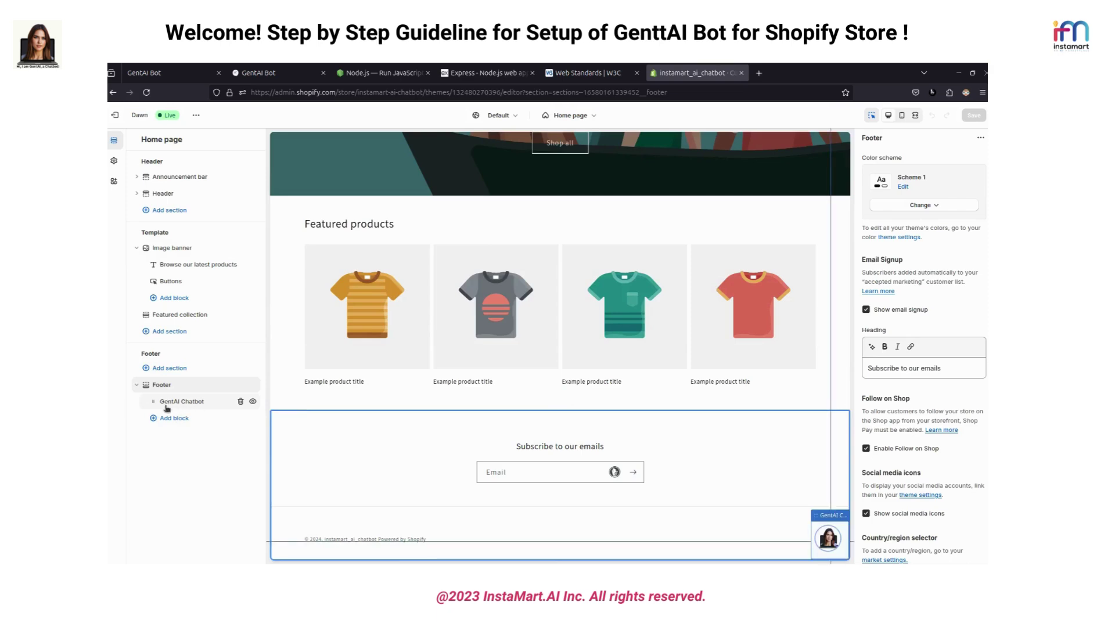
pyautogui.click(194, 405)
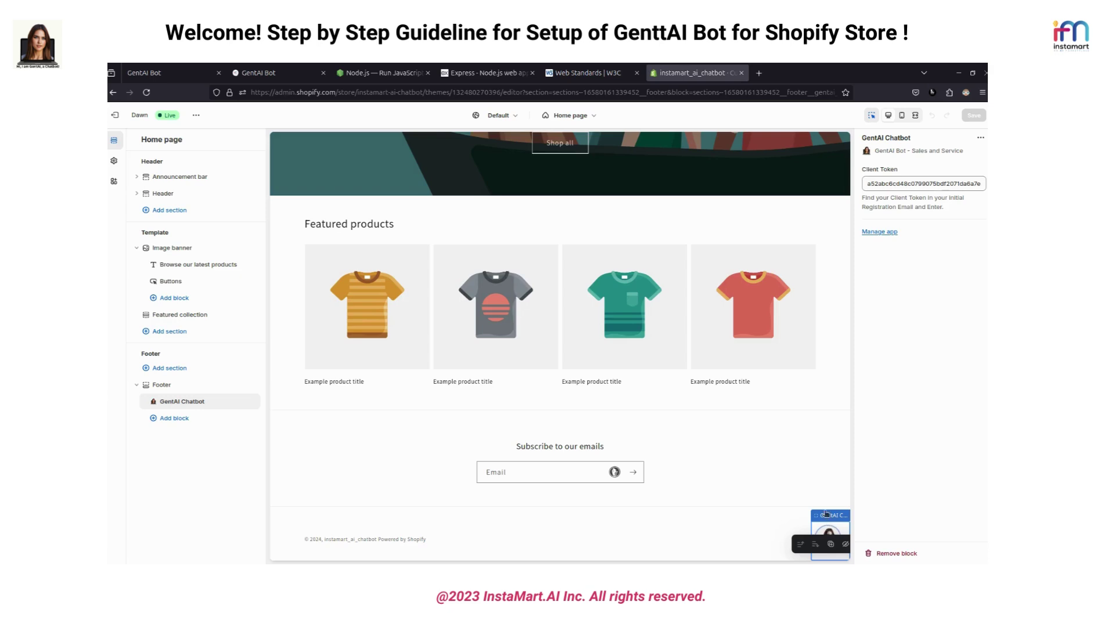
pyautogui.click(891, 185)
pyautogui.click(888, 182)
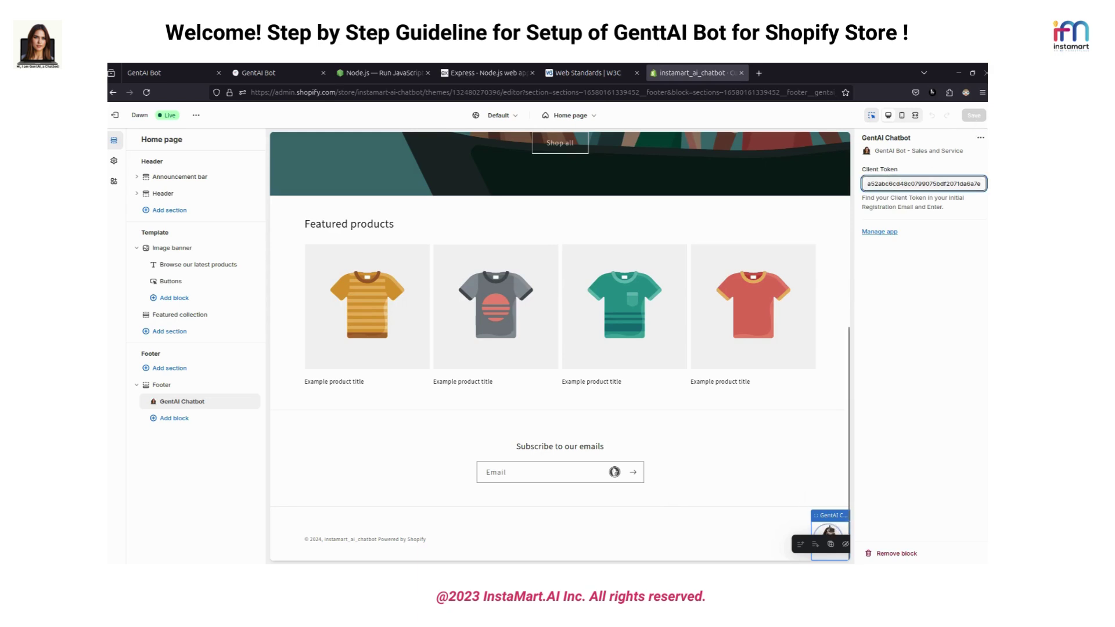
pyautogui.click(830, 532)
pyautogui.press('Delete')
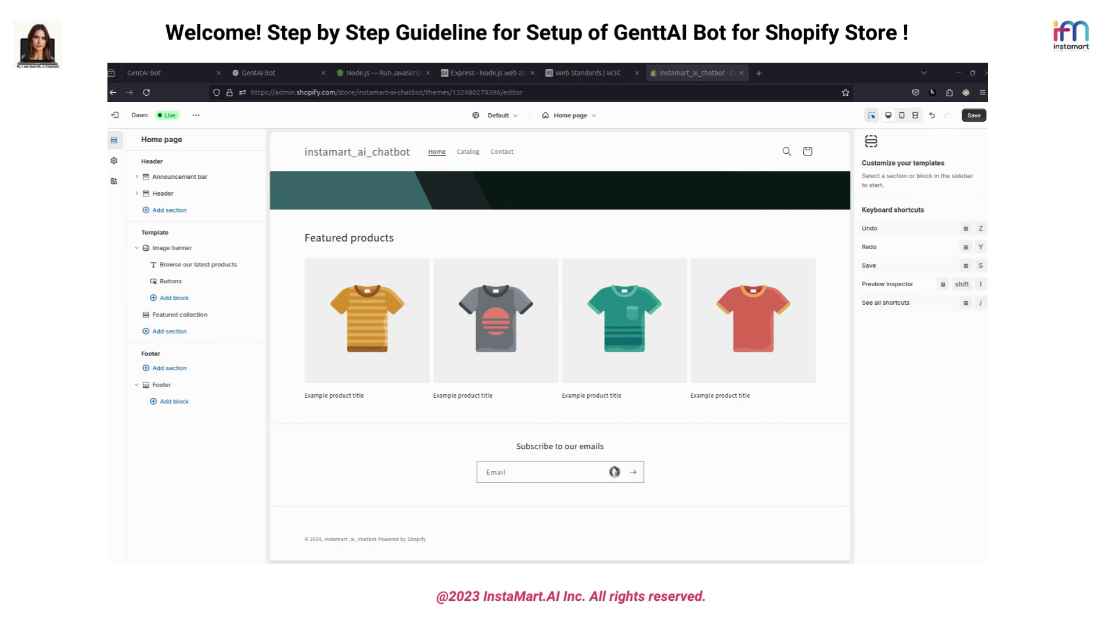
pyautogui.click(163, 385)
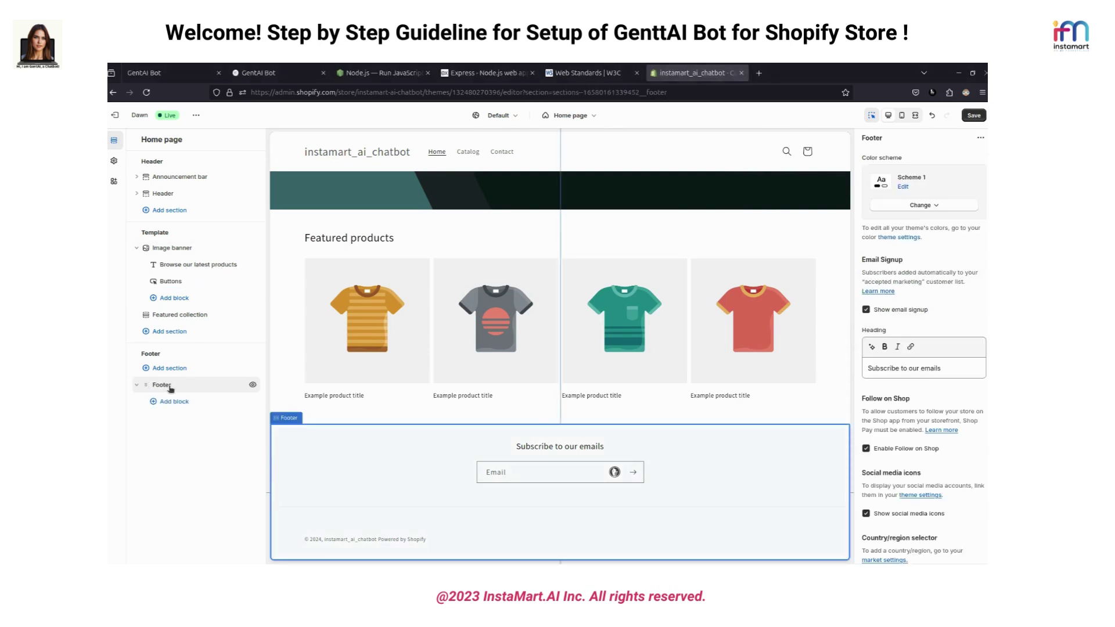
# Add a new GentAI Chatbot app block to the Footer and clear its default Client Token text
pyautogui.click(175, 402)
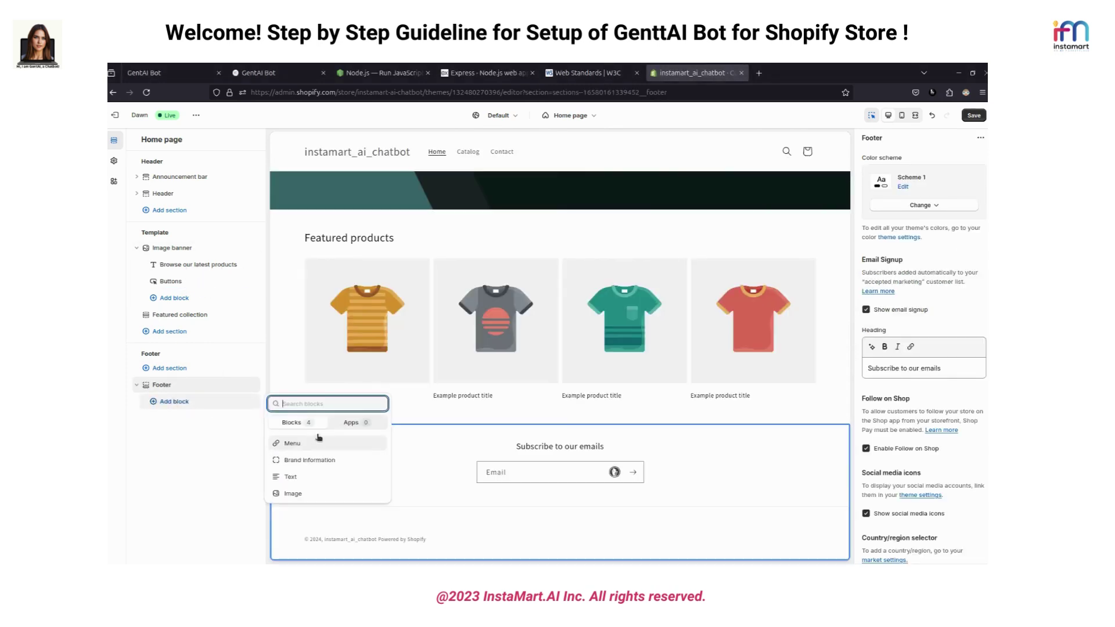
pyautogui.click(350, 429)
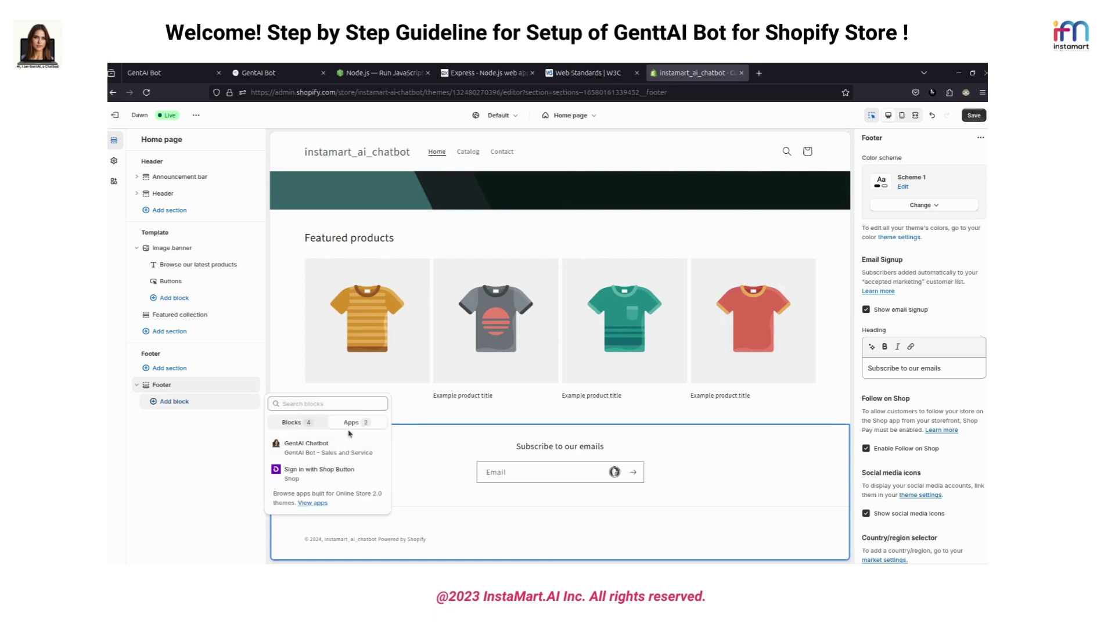
pyautogui.click(311, 447)
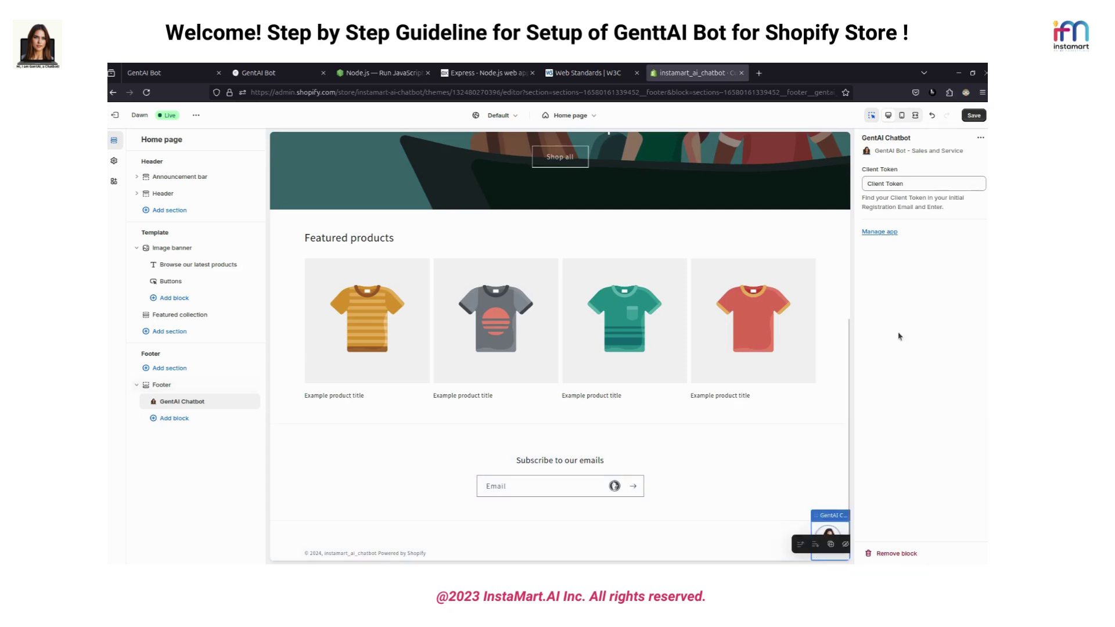
pyautogui.click(901, 185)
pyautogui.click(906, 184)
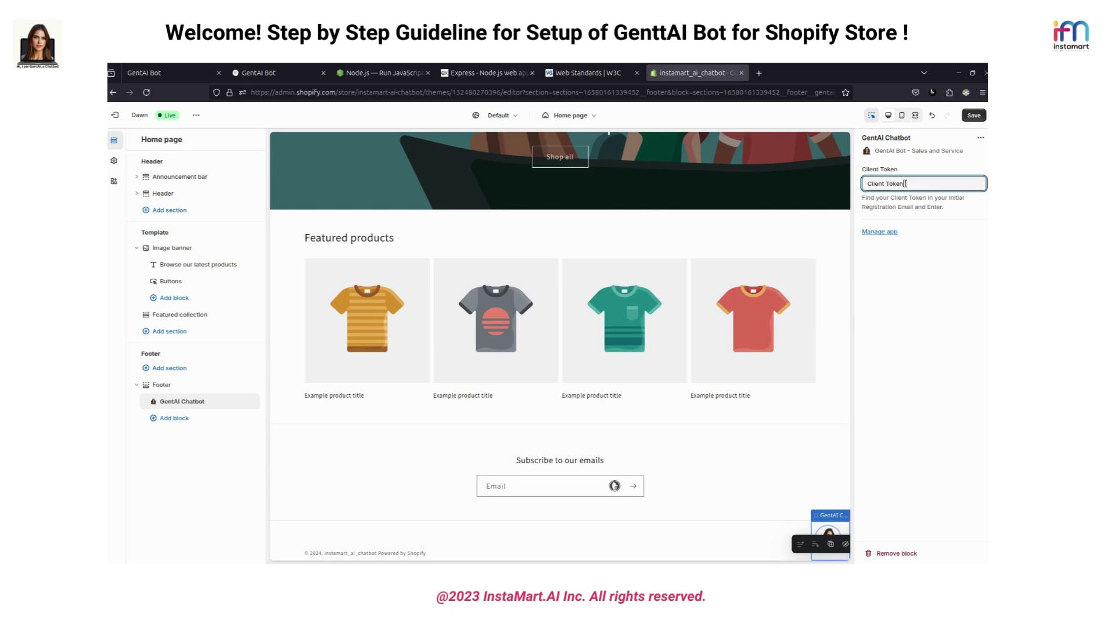
pyautogui.hotkey('ctrl', 'a')
pyautogui.press('BackSpace')
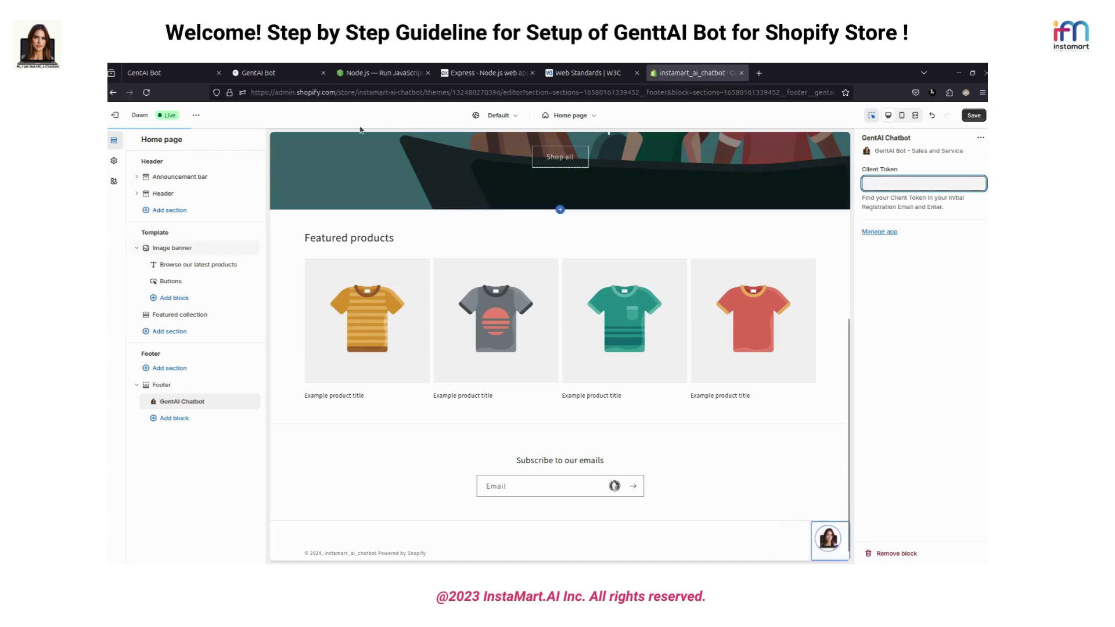
pyautogui.click(164, 75)
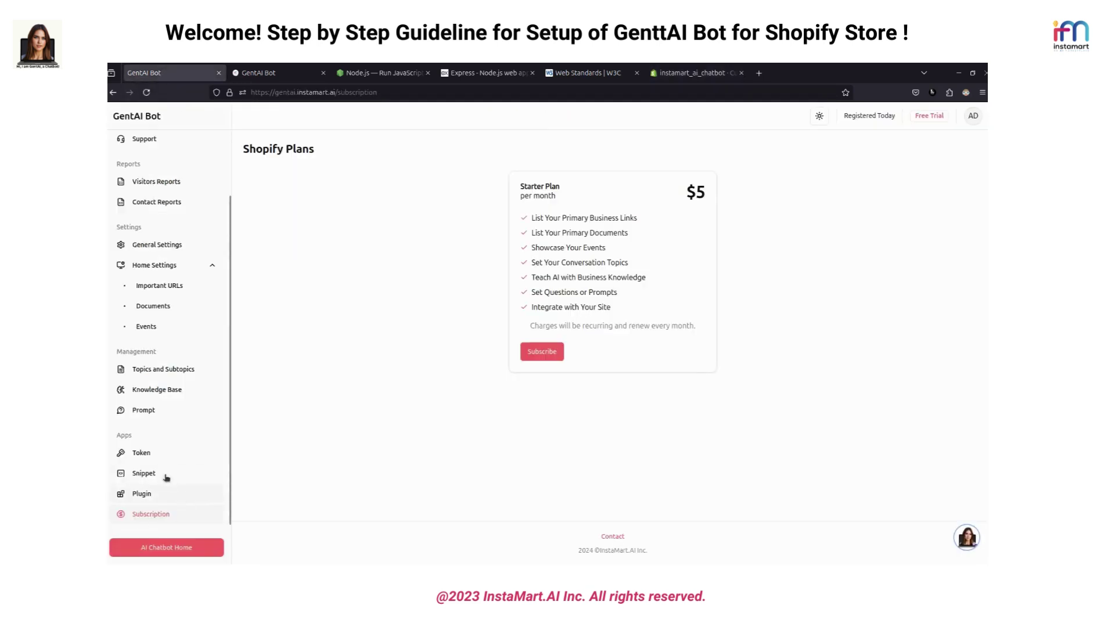
# Copy the client token from GentAI Bot's Token page and focus the block's empty Client Token field
pyautogui.click(166, 452)
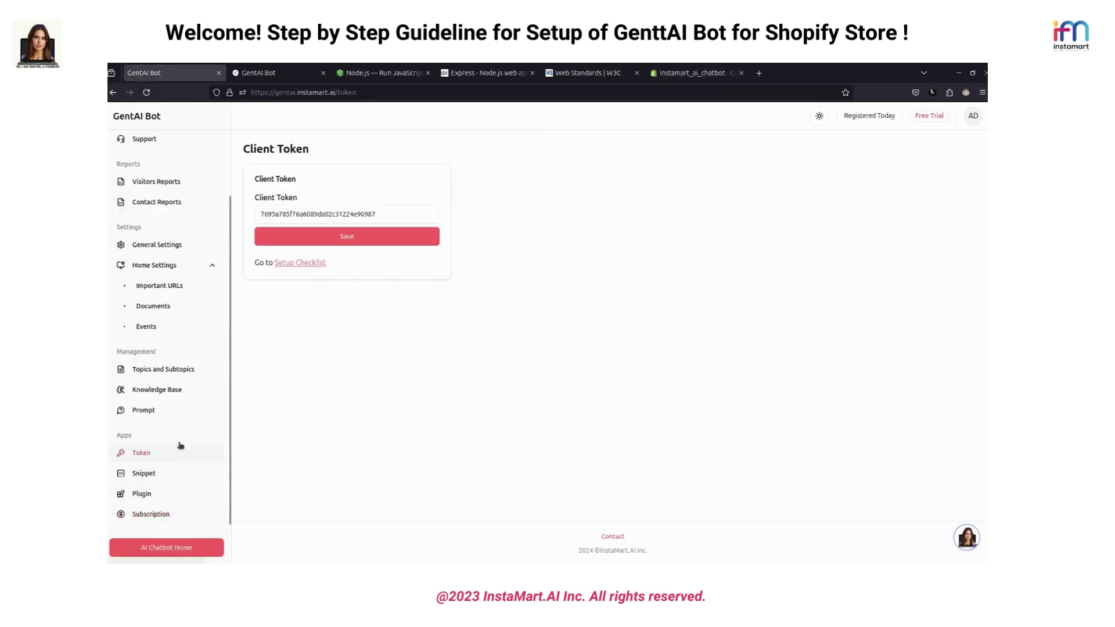
pyautogui.click(314, 214)
pyautogui.doubleClick(314, 214)
pyautogui.hotkey('ctrl', 'c')
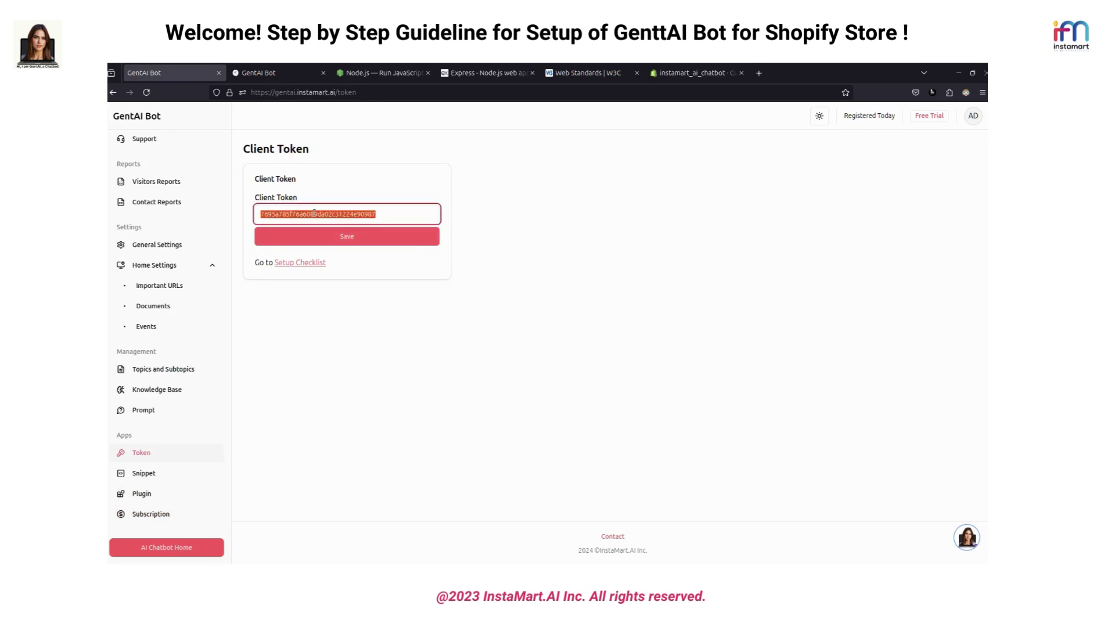
pyautogui.click(691, 73)
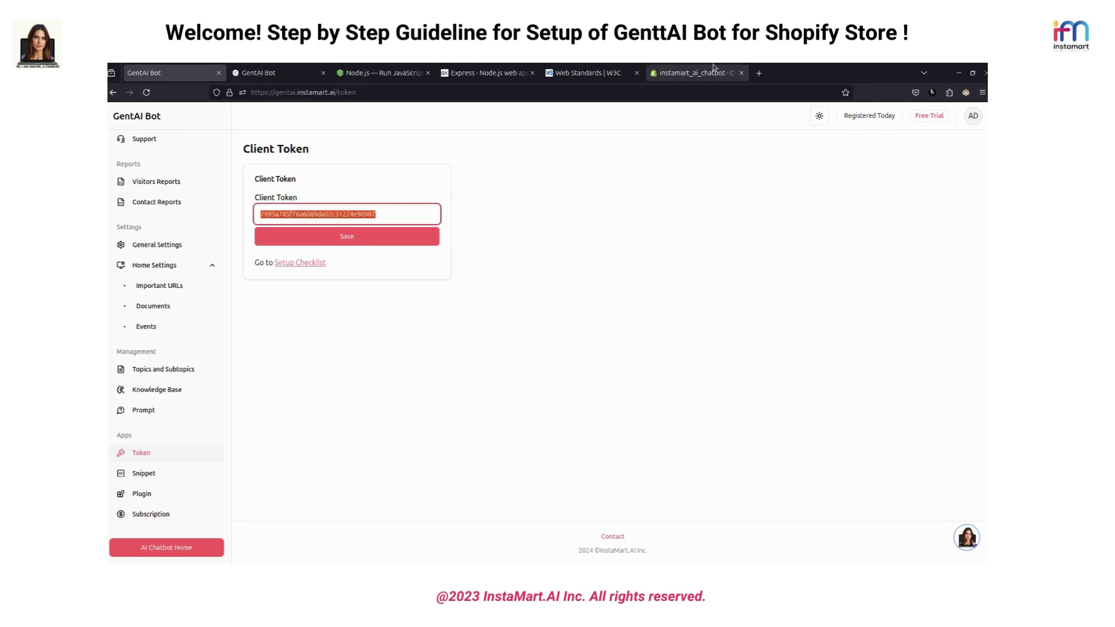
pyautogui.click(899, 183)
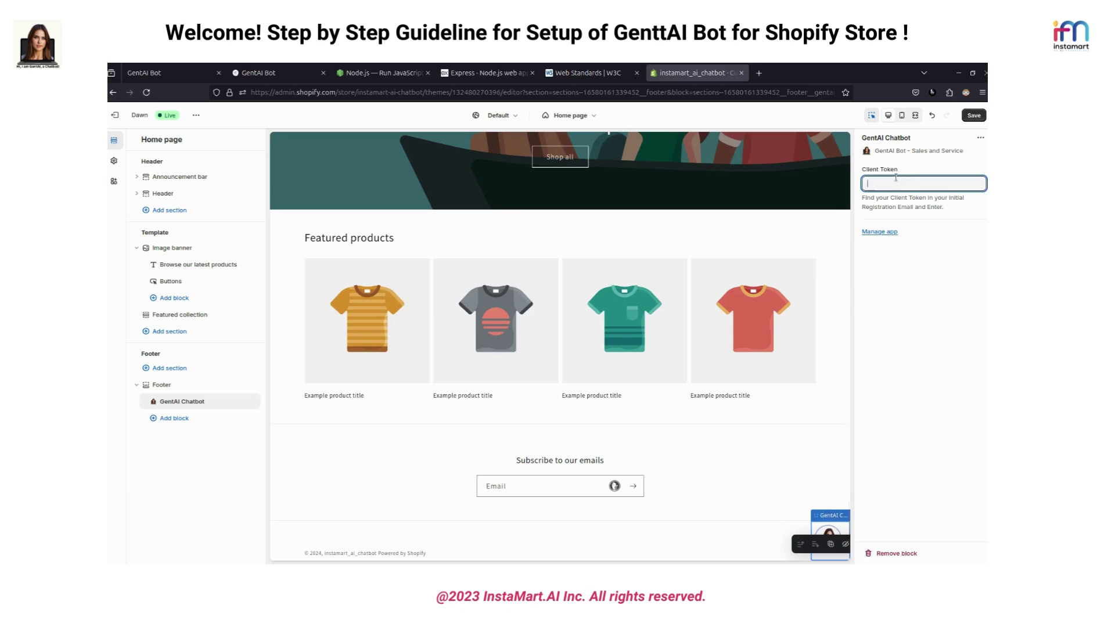
# Paste the copied client token into the GentAI Chatbot block and save the theme
pyautogui.hotkey('ctrl', 'v')
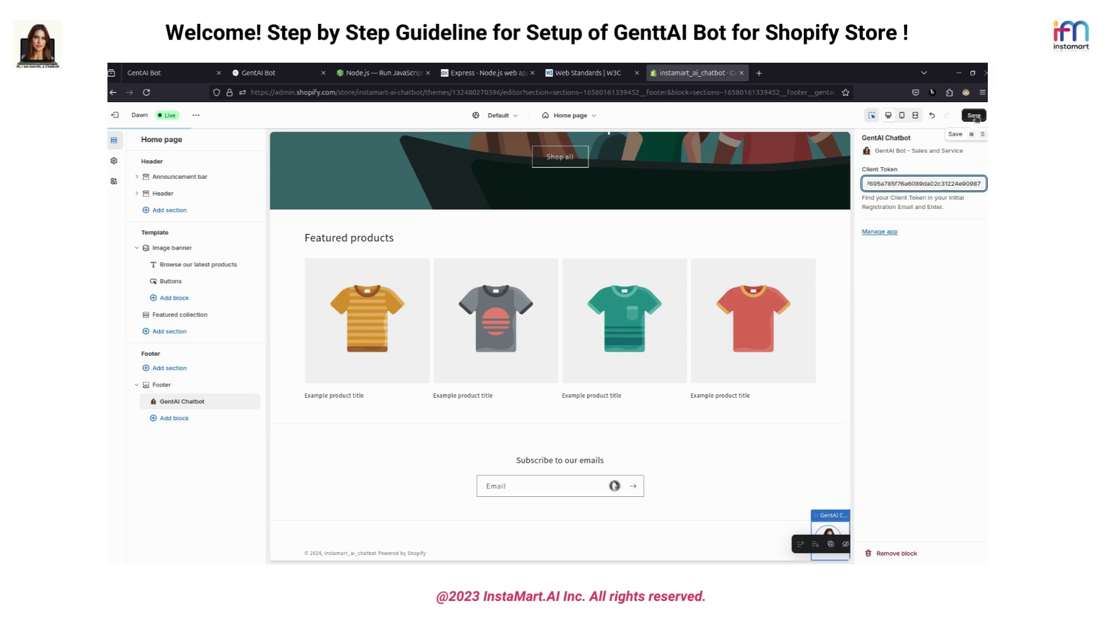
pyautogui.click(975, 116)
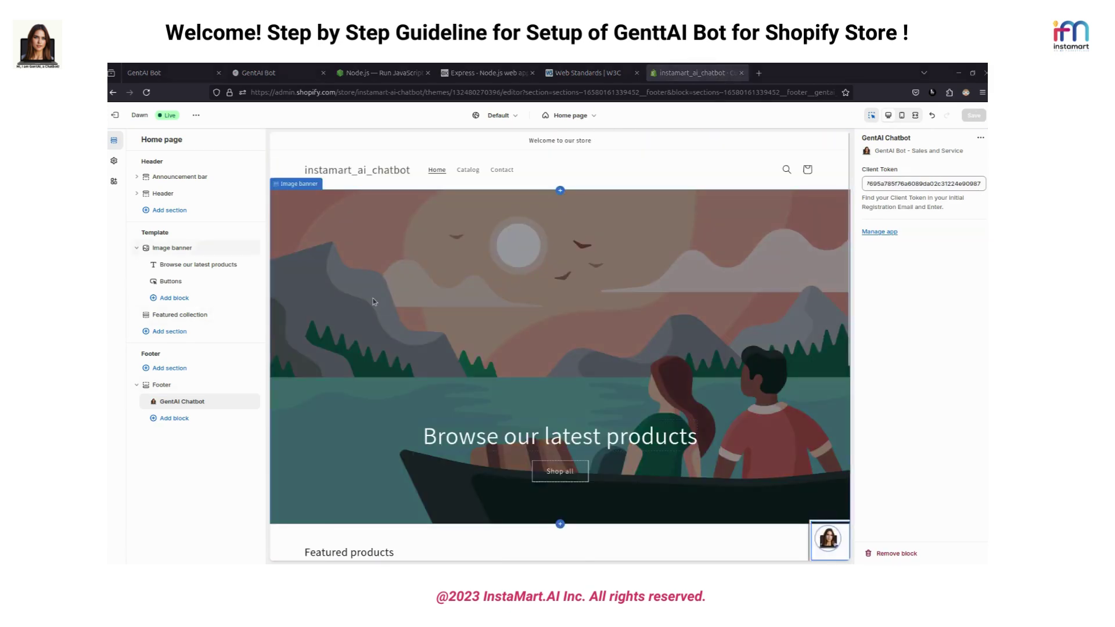
# View the theme's live storefront in a new browser tab
pyautogui.click(196, 115)
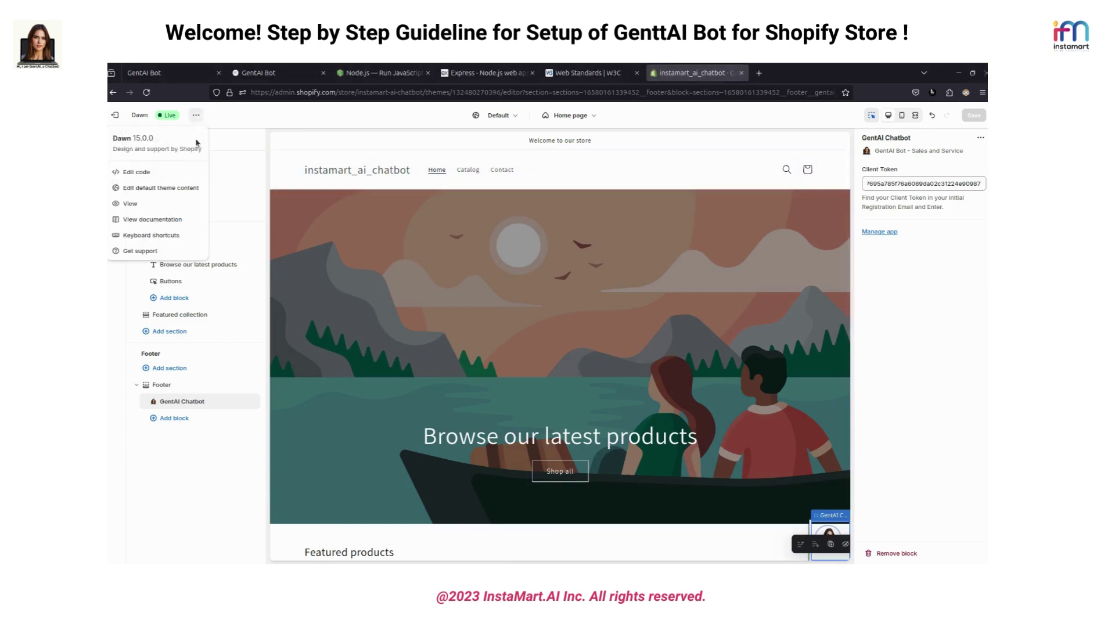
pyautogui.click(144, 204)
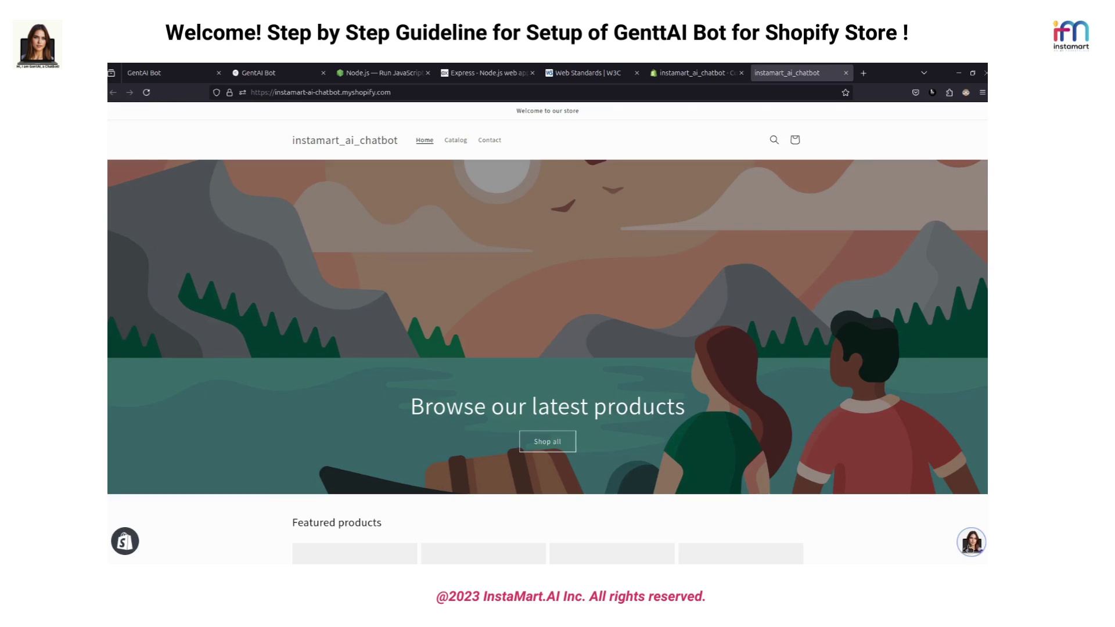
# Open the GentAI chatbot, accept its cookies, and ask about Javascript then Node in the chat
pyautogui.click(971, 542)
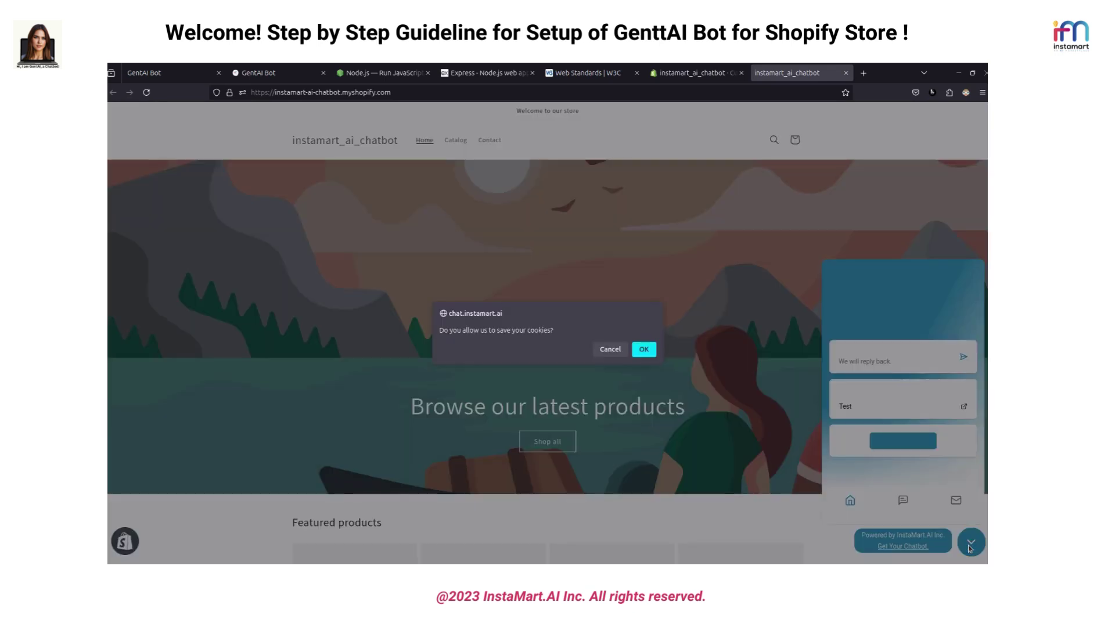
pyautogui.click(644, 348)
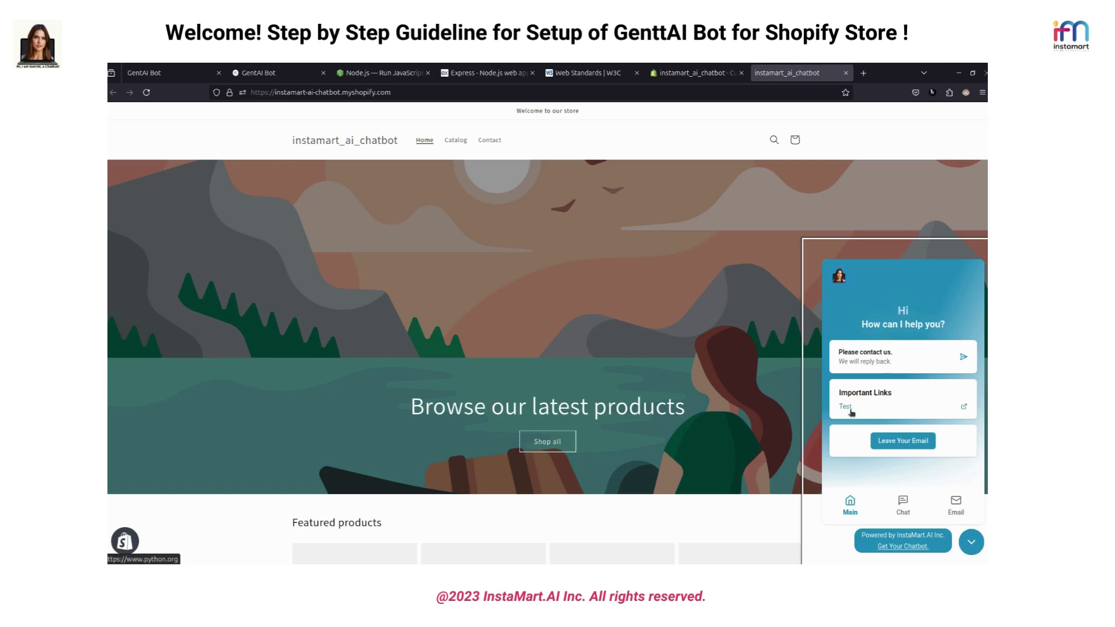
pyautogui.click(904, 509)
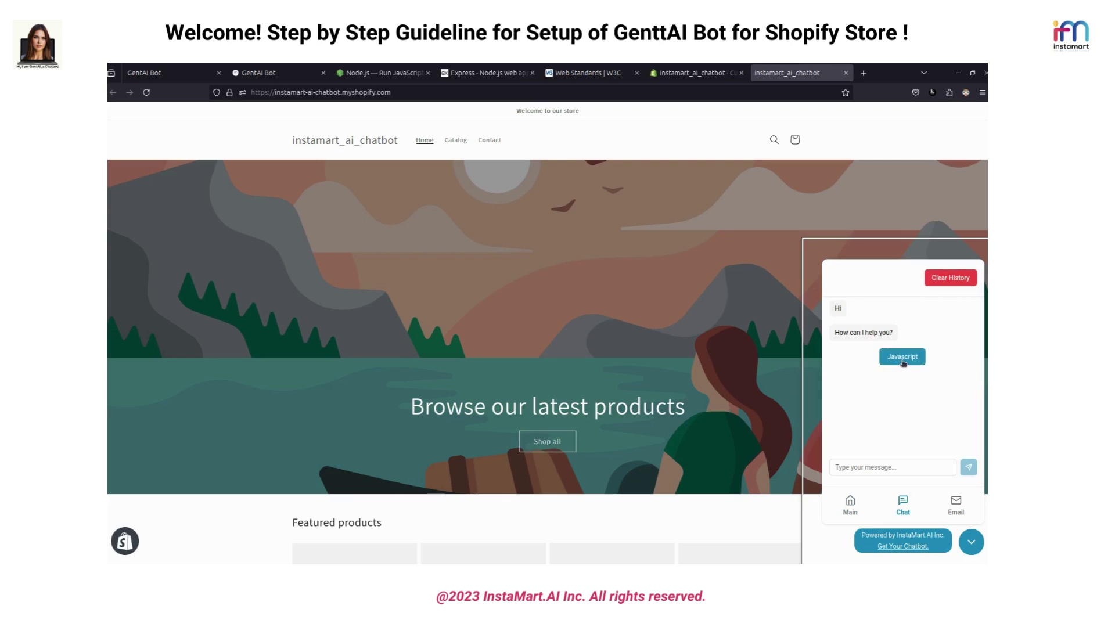
pyautogui.click(903, 356)
pyautogui.click(881, 405)
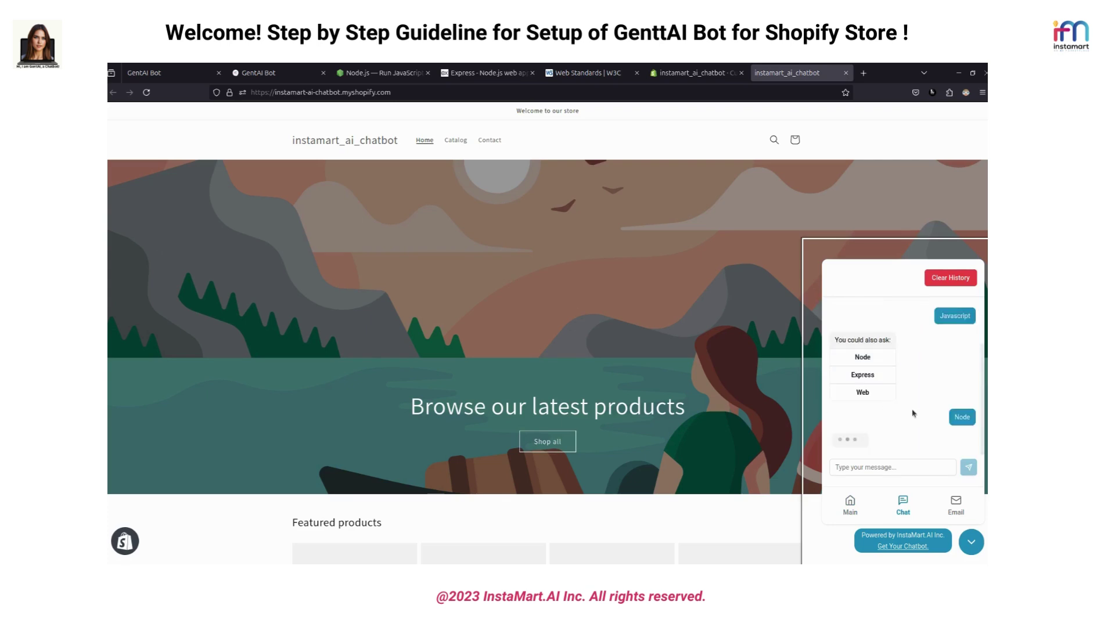